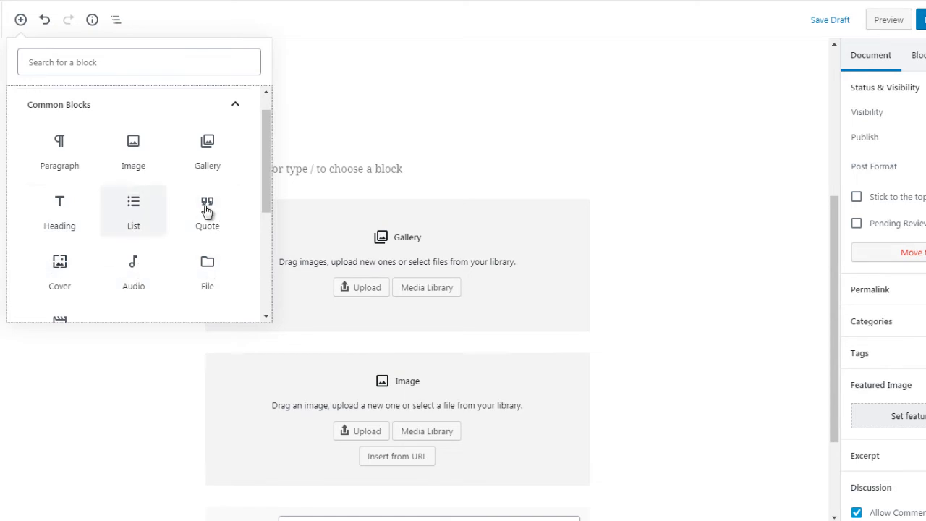
- Insert a paragraph block between the bulleted list and the Gallery block and fill it with the repeated text "this is a test"
mouse_move(265, 196)
left_mouse_down()
mouse_move(265, 213)
mouse_move(264, 193)
left_mouse_up()
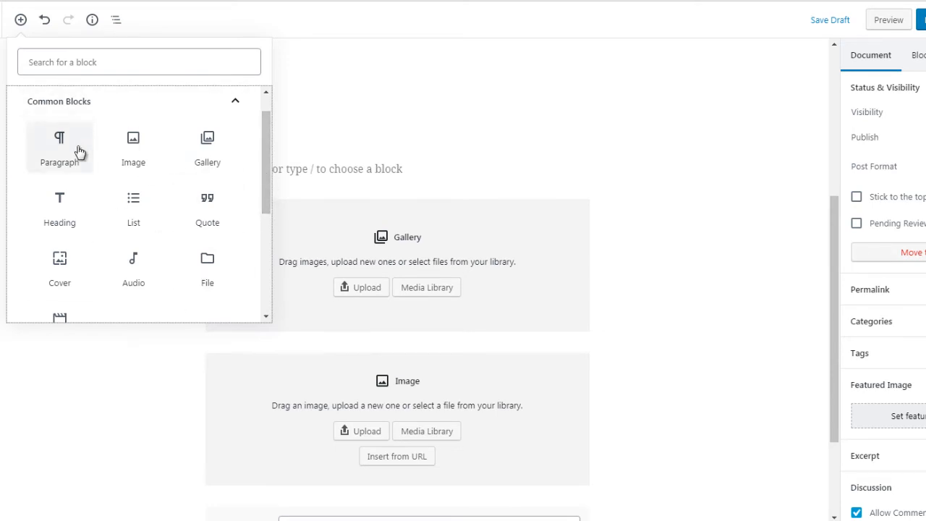
left_click(335, 178)
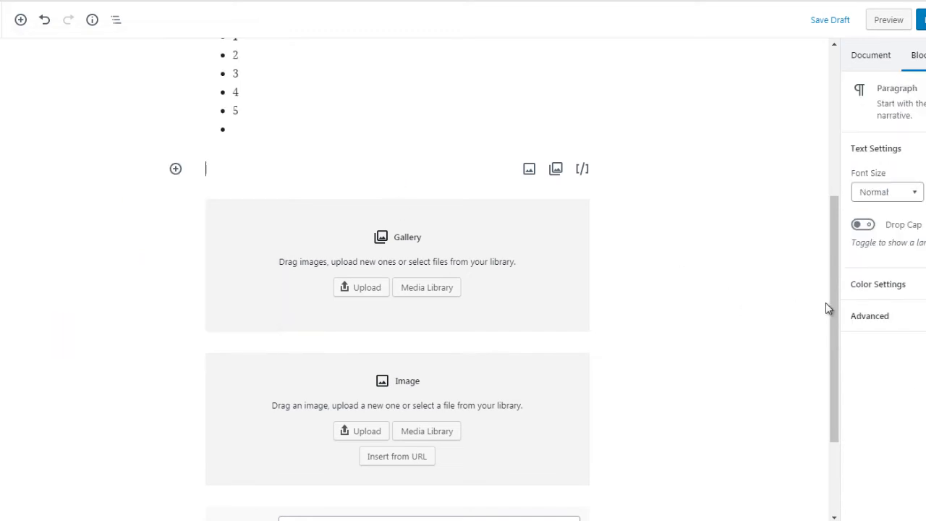
left_click_drag(831, 309, 830, 372)
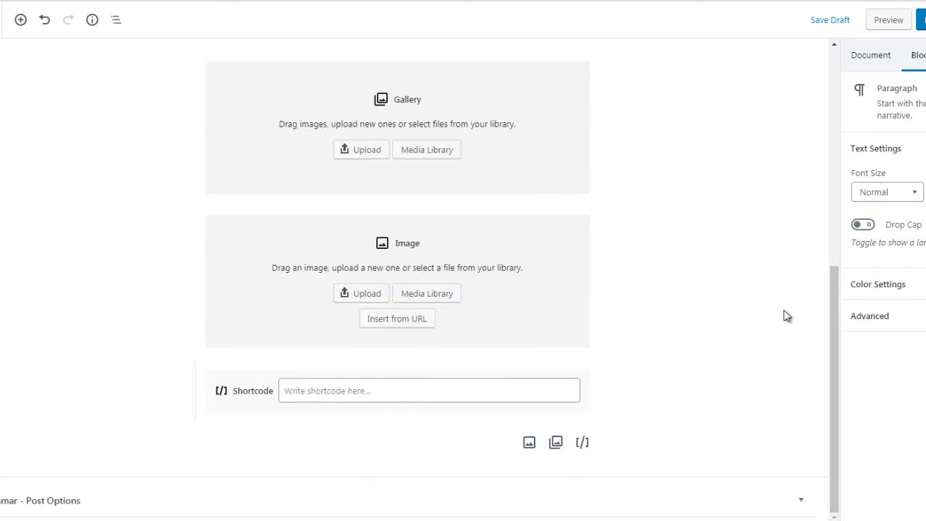
left_click_drag(836, 310, 830, 275)
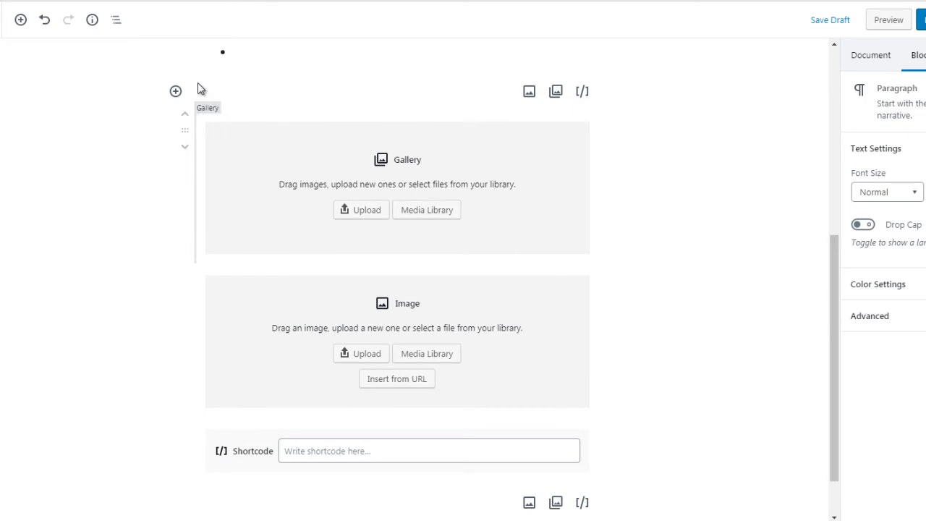
left_click(176, 93)
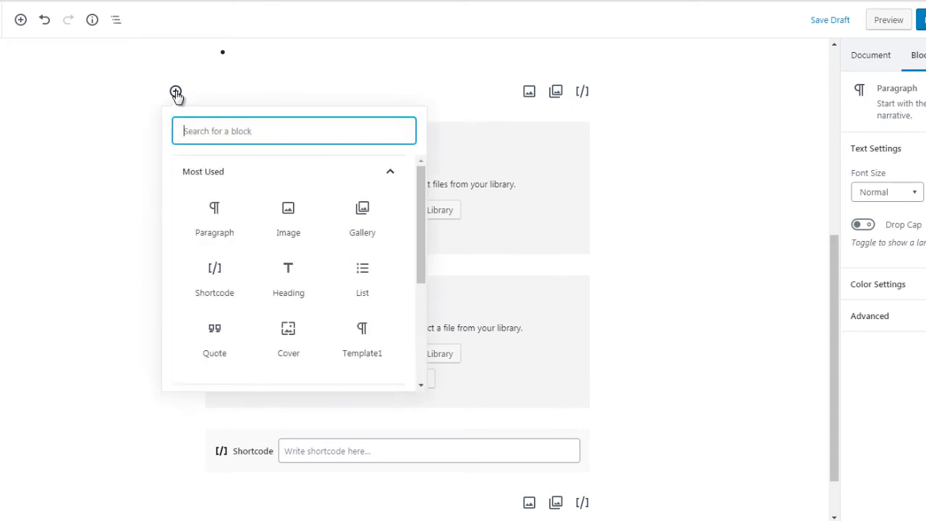
left_click(214, 226)
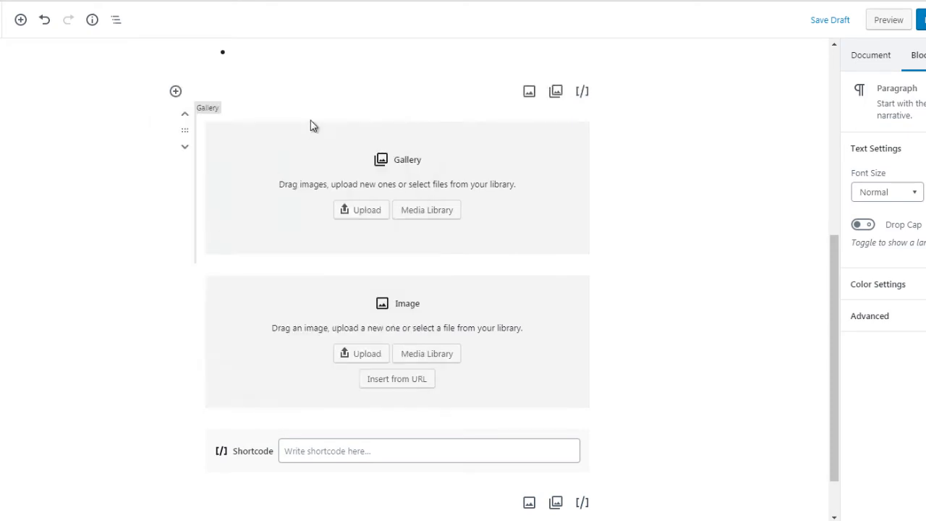
type("this is a test")
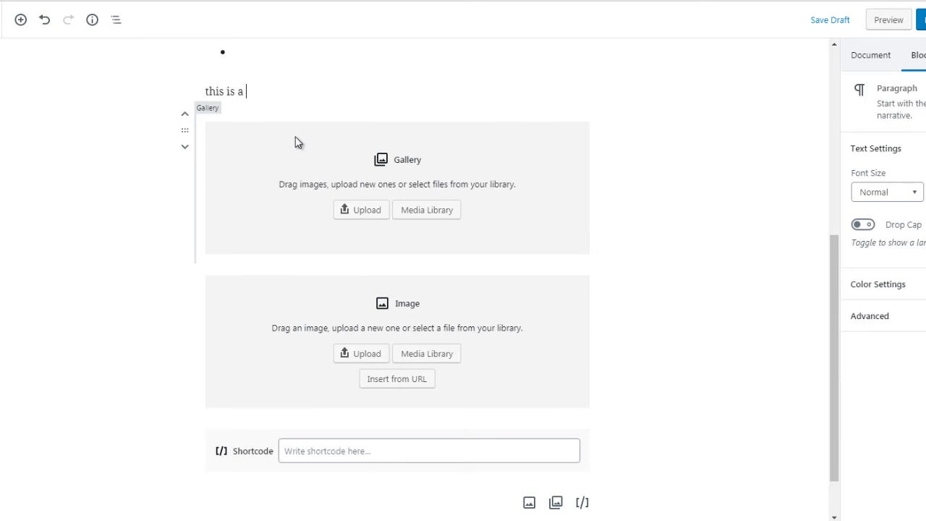
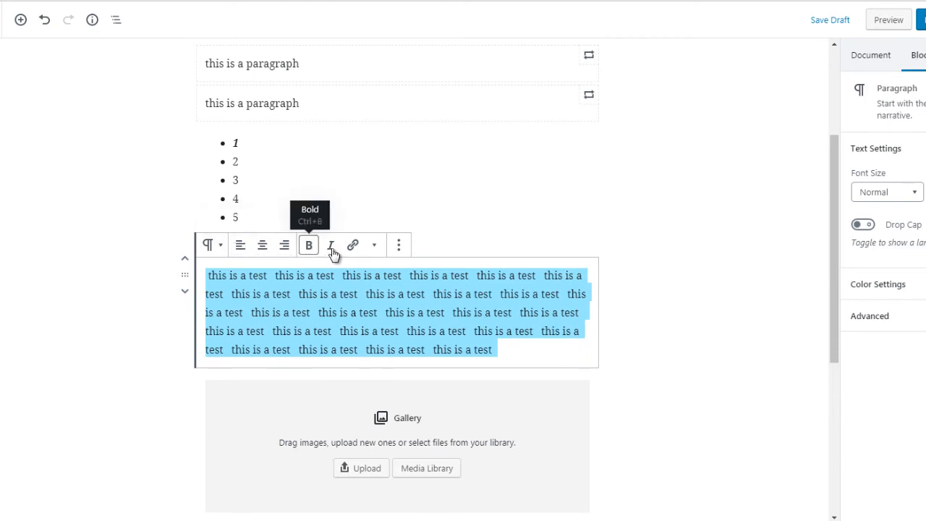
left_click(399, 246)
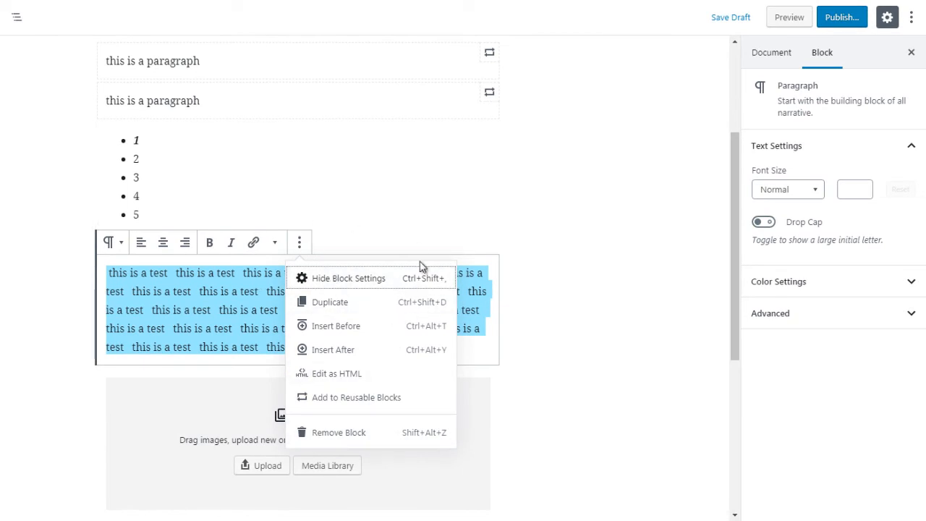
left_click(773, 354)
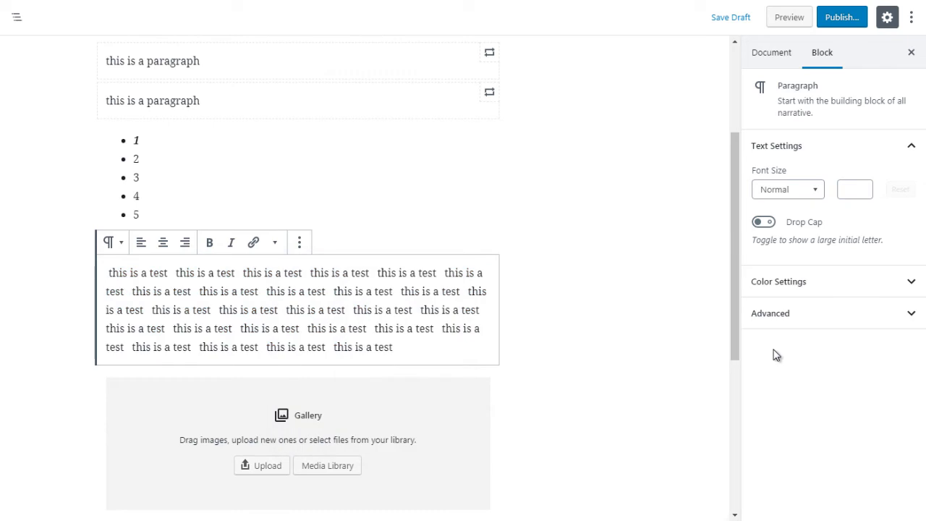
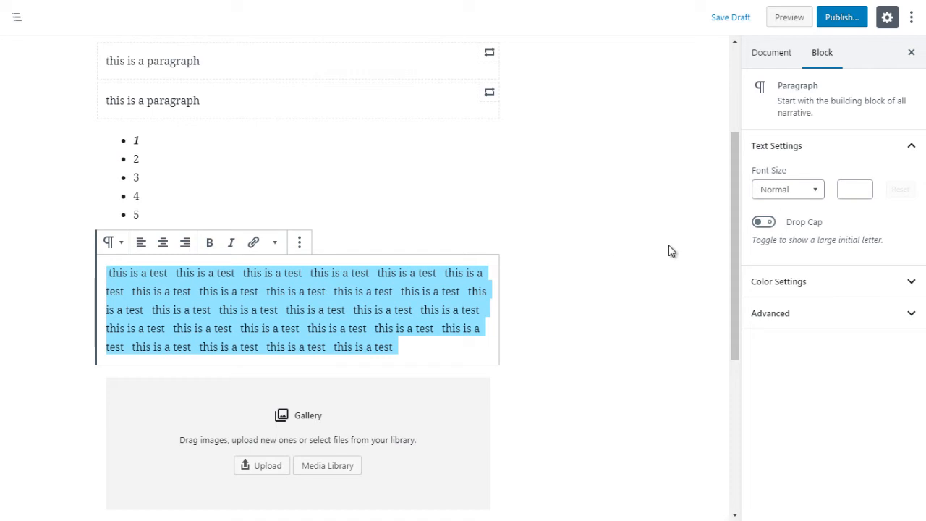
- Try the Medium, Huge, Small and Normal font size presets on the "this is a test" paragraph
left_click(793, 194)
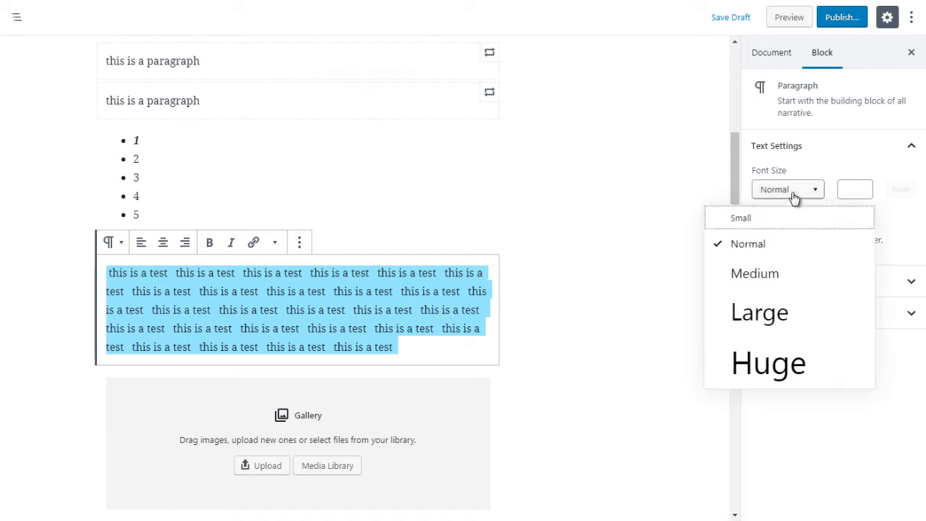
left_click(754, 273)
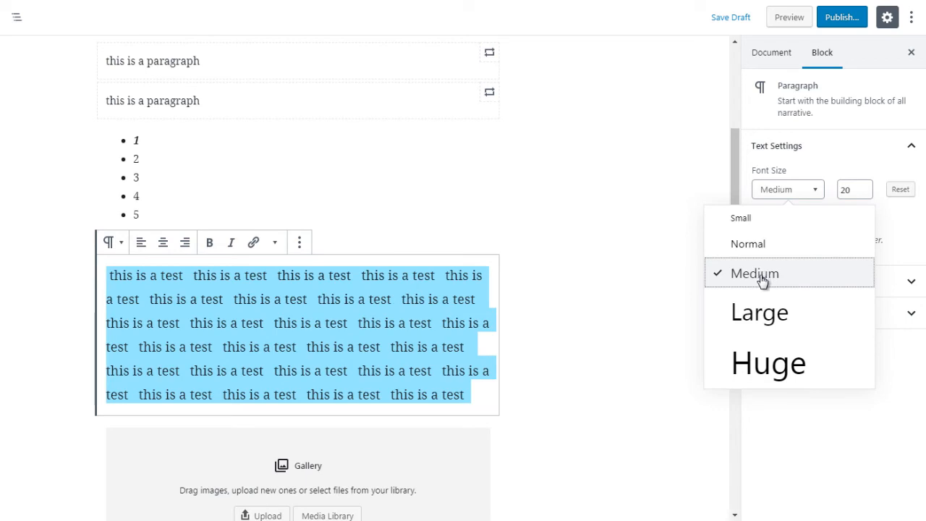
left_click(759, 364)
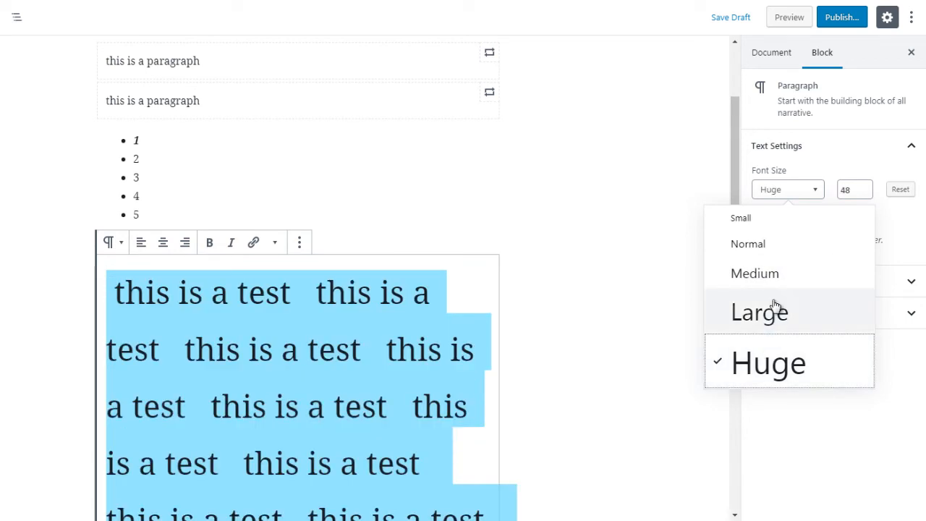
left_click(754, 221)
left_click(748, 245)
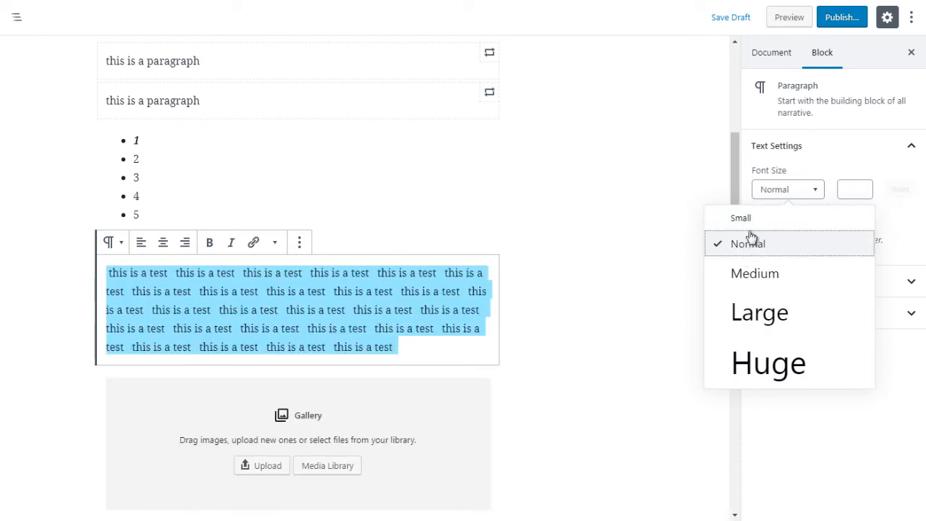
- Apply the Medium font size to the test paragraph and raise it to a custom size of 26
left_click(755, 273)
left_click(865, 188)
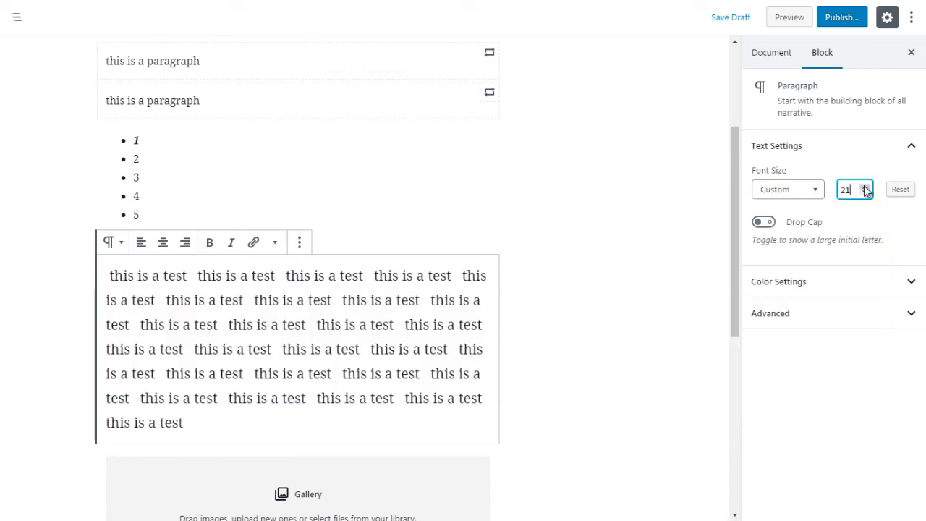
left_click(865, 192)
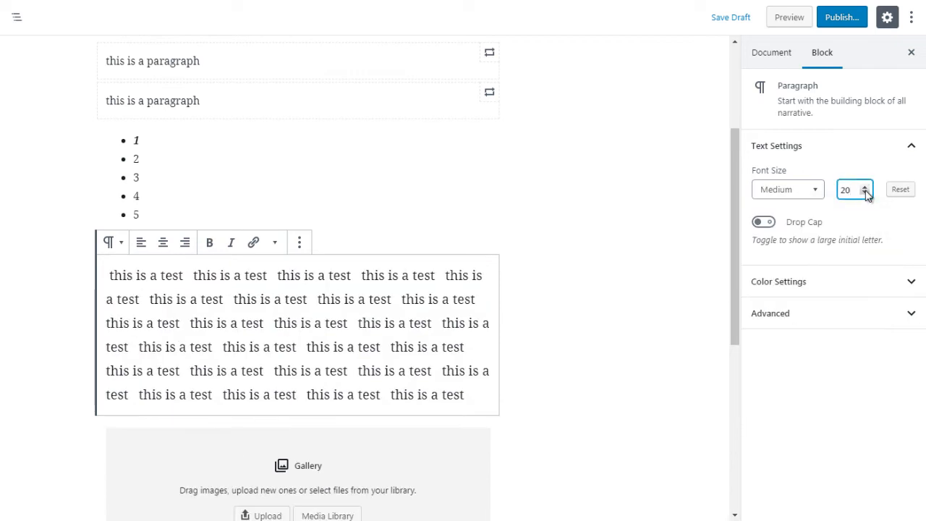
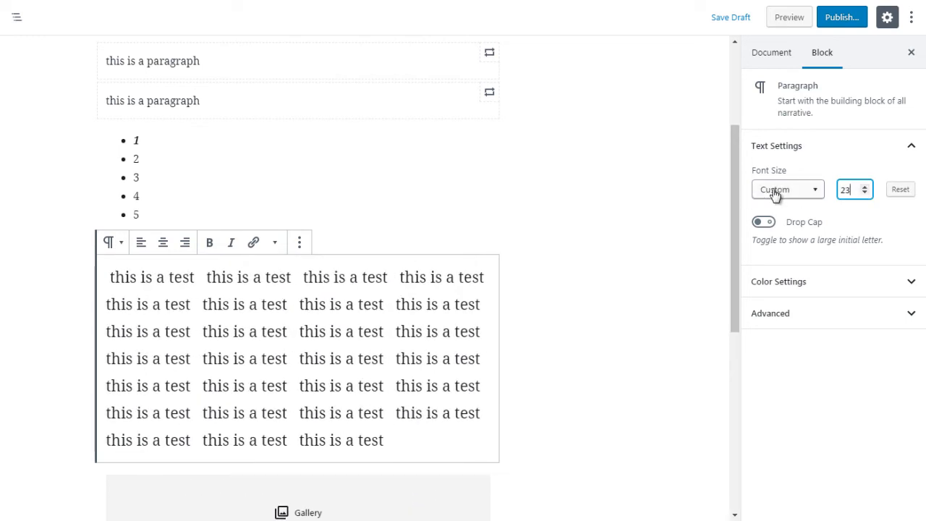
left_click(816, 191)
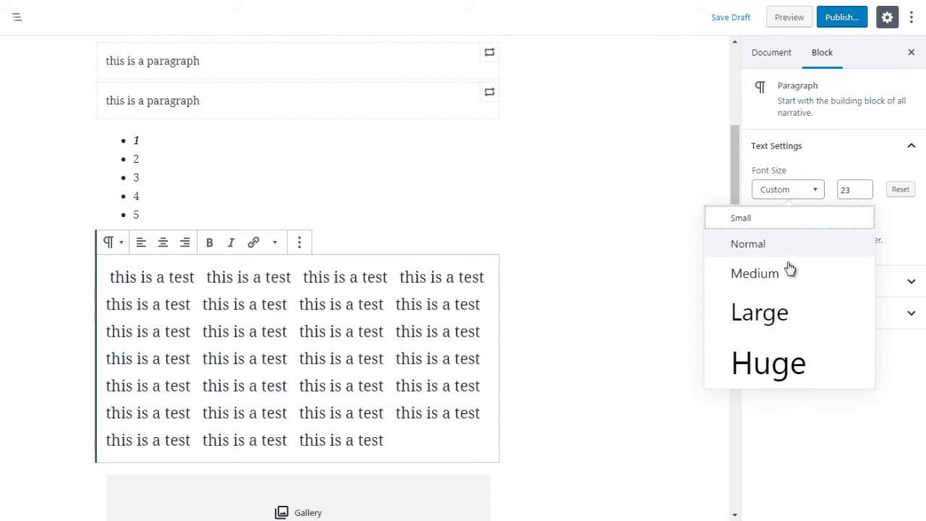
left_click(865, 187)
left_click(864, 187)
left_click(865, 188)
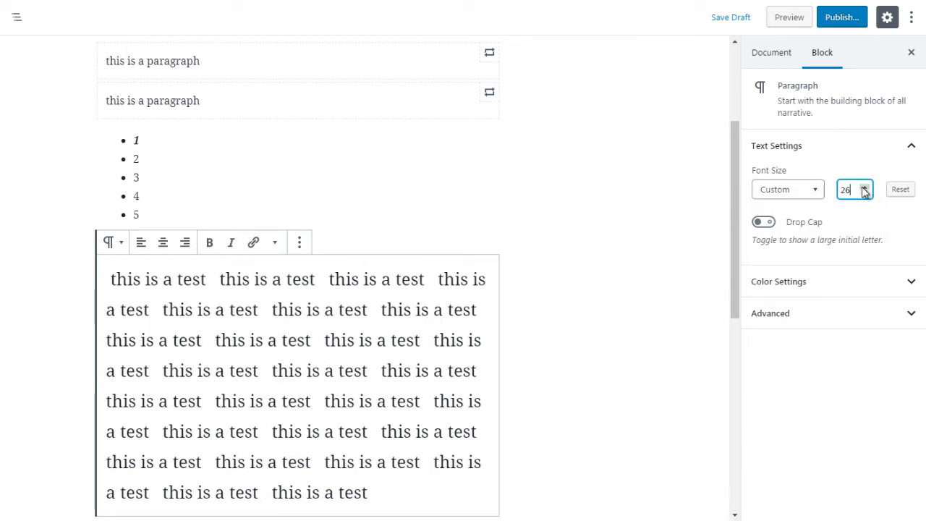
- Compare the Huge and Large font size presets on the test paragraph, ending with Huge
left_click(795, 193)
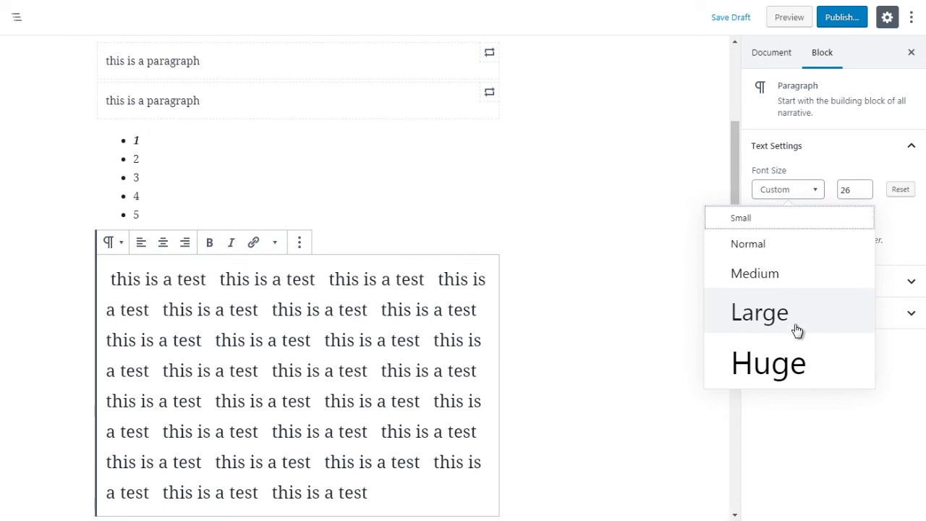
left_click(796, 357)
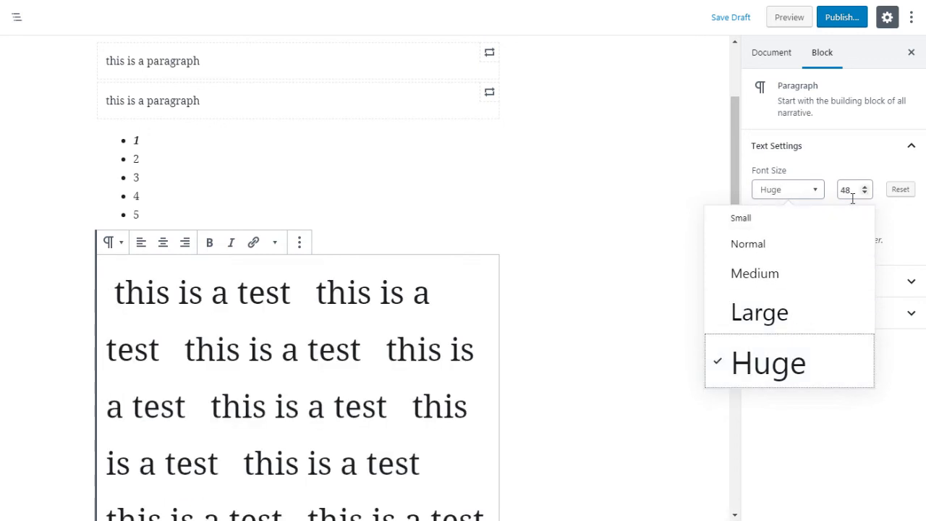
left_click(778, 327)
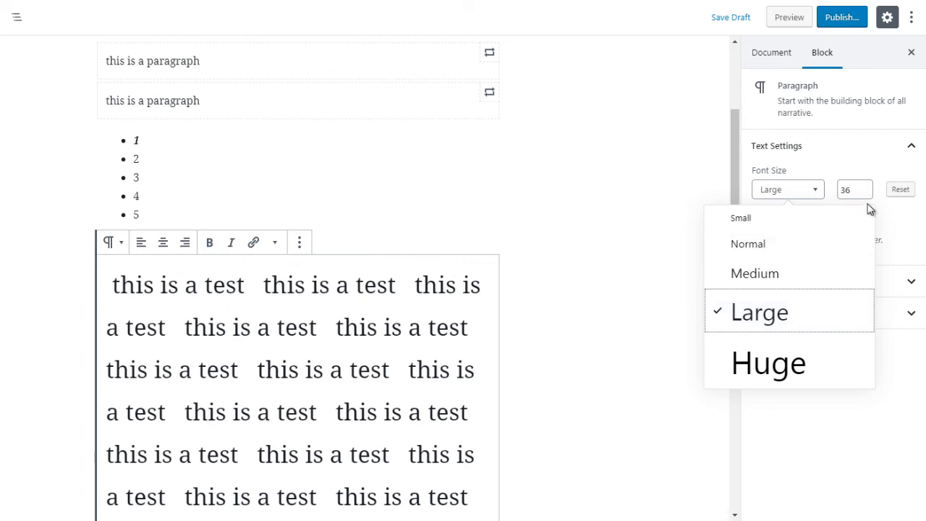
left_click(782, 382)
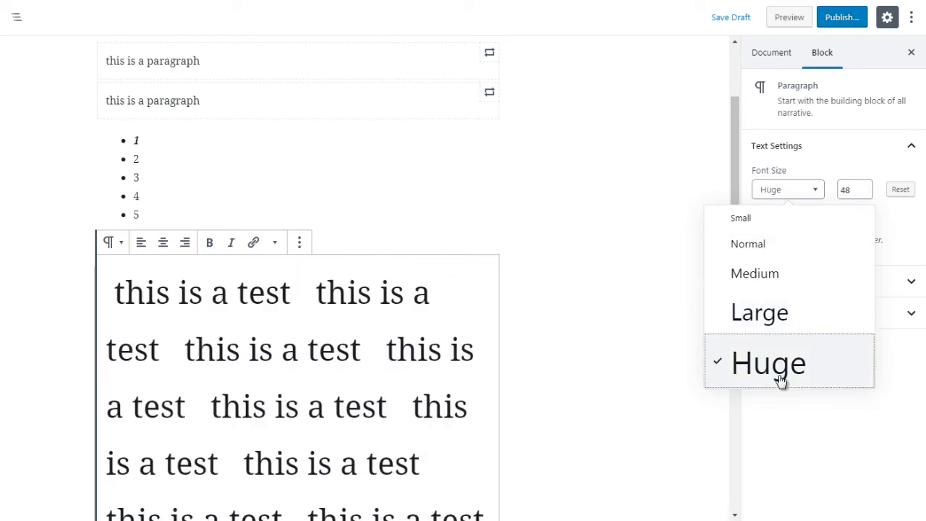
- Reduce the test paragraph's font size to a custom value of 39
left_click(851, 190)
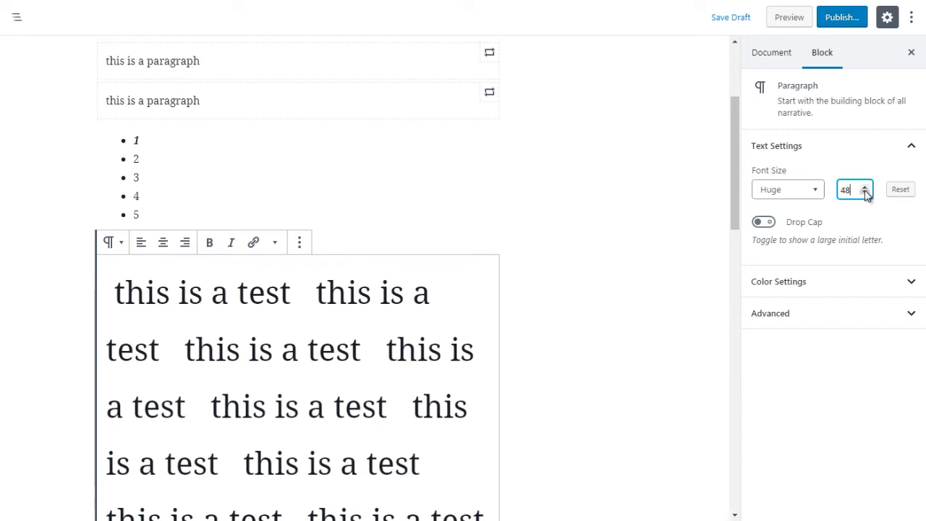
left_click(865, 193)
left_click(865, 193)
left_click(865, 193)
left_click(865, 192)
left_click(865, 193)
left_click(865, 193)
left_click(865, 192)
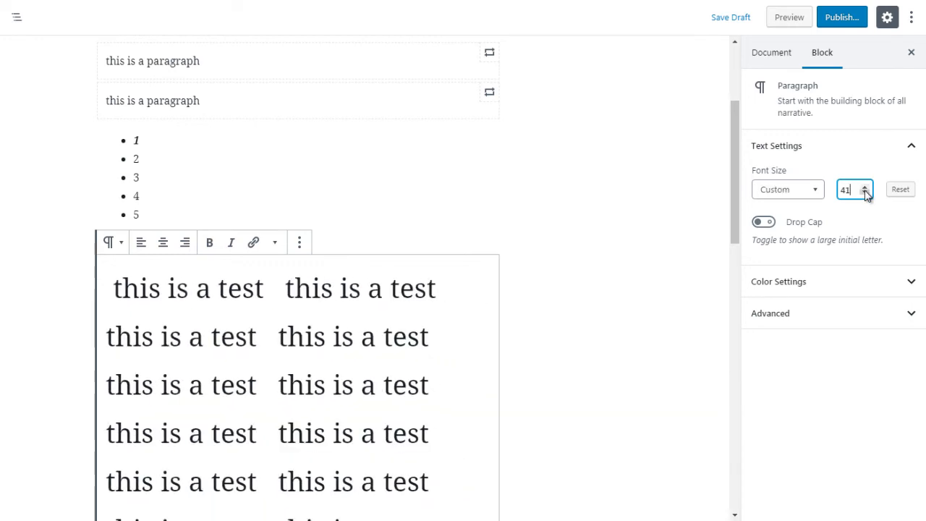
left_click(865, 193)
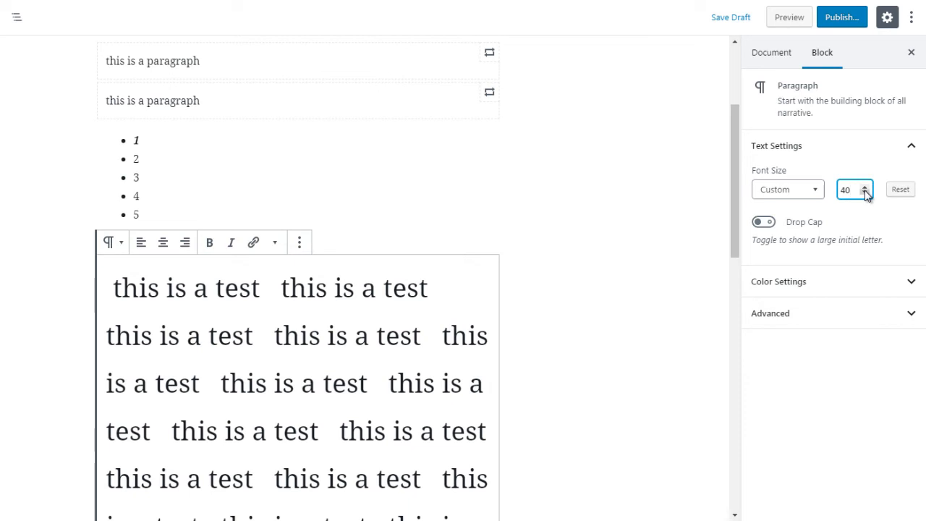
left_click(865, 193)
- Turn on Drop Cap for the test paragraph and select its first letter
left_click_drag(122, 296, 112, 292)
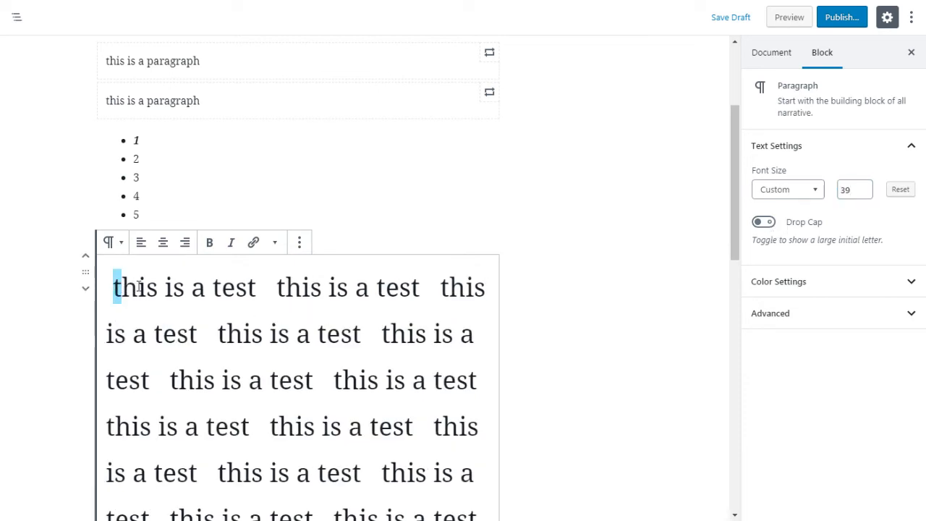
left_click(764, 223)
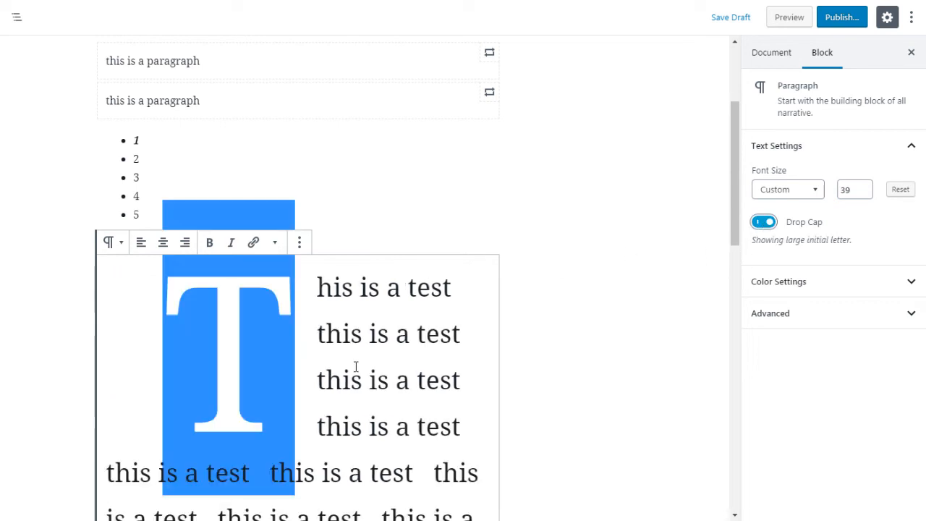
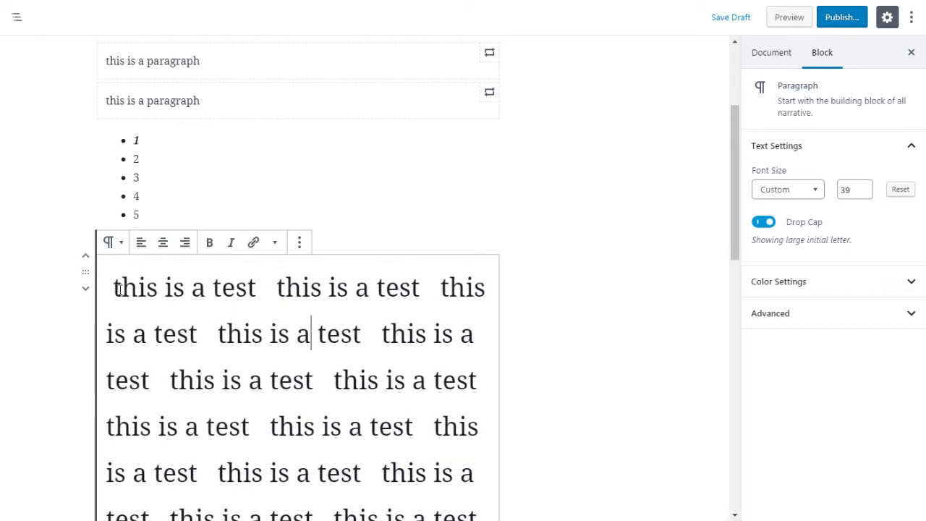
left_click_drag(118, 288, 107, 288)
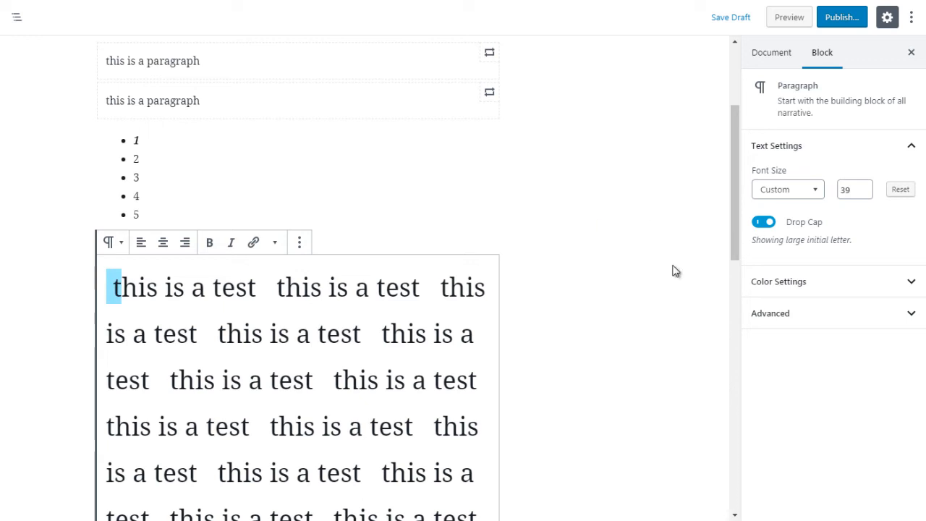
left_click(341, 318)
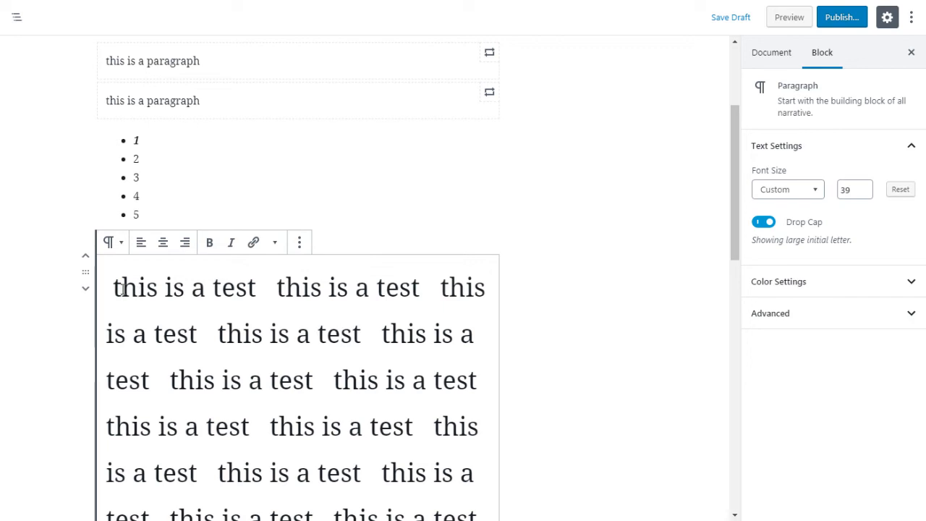
left_click_drag(110, 286, 114, 288)
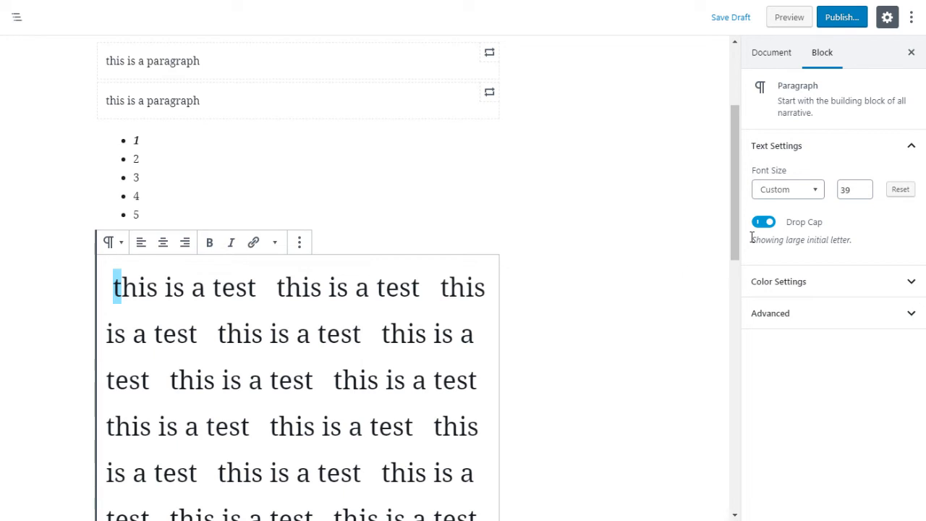
- Set the test paragraph's background color to the pink swatch
left_click(774, 288)
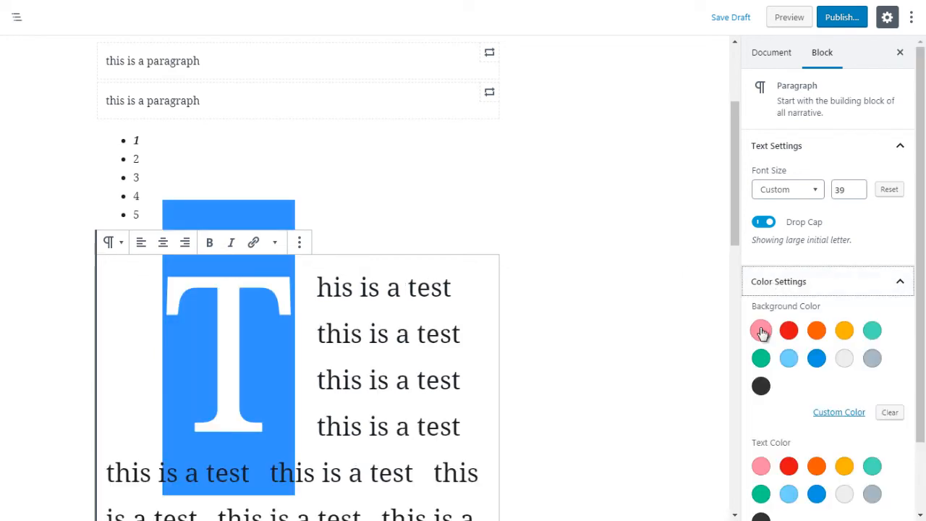
left_click(761, 331)
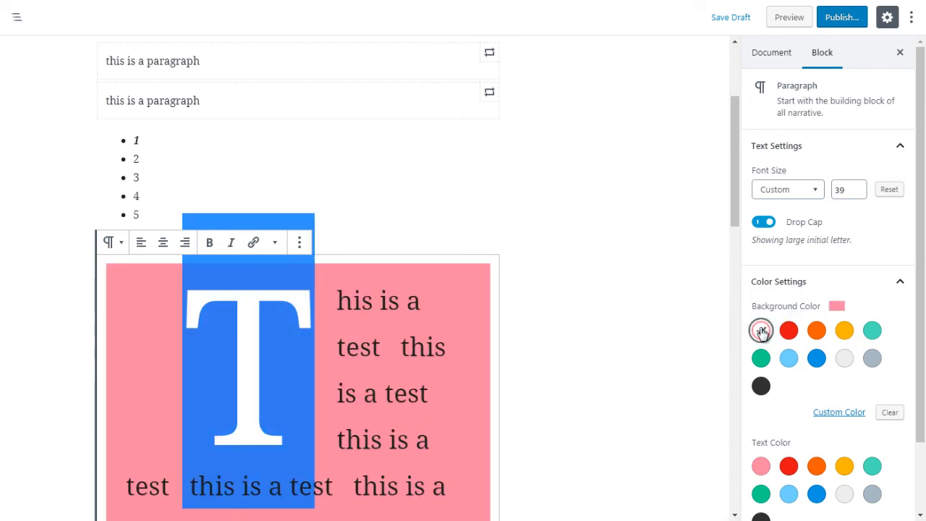
- Try orange, light gray, pink and red background colors on the test paragraph, ending with light gray
left_click_drag(730, 209, 735, 258)
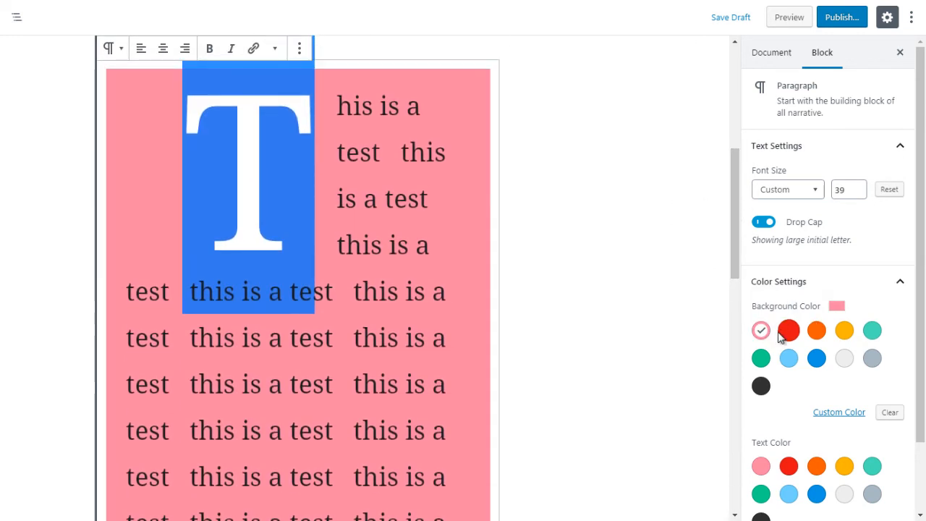
left_click(818, 333)
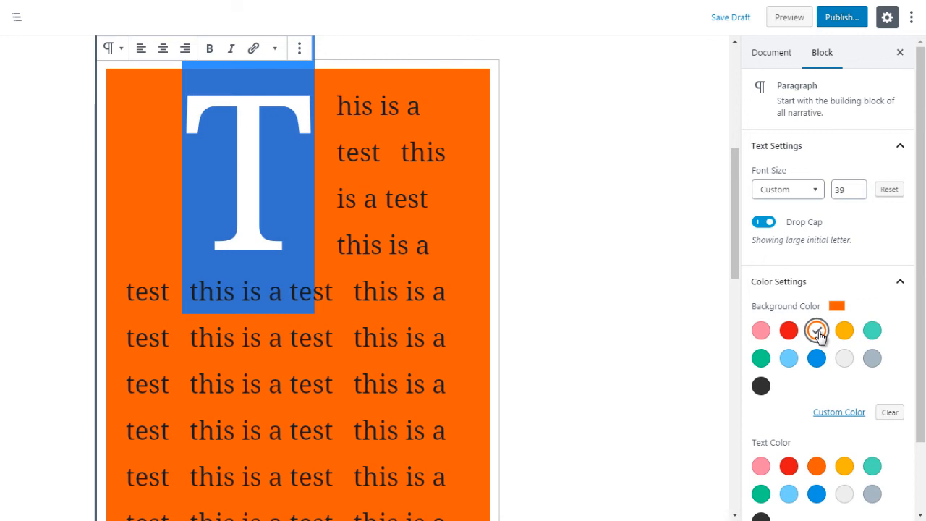
left_click(845, 359)
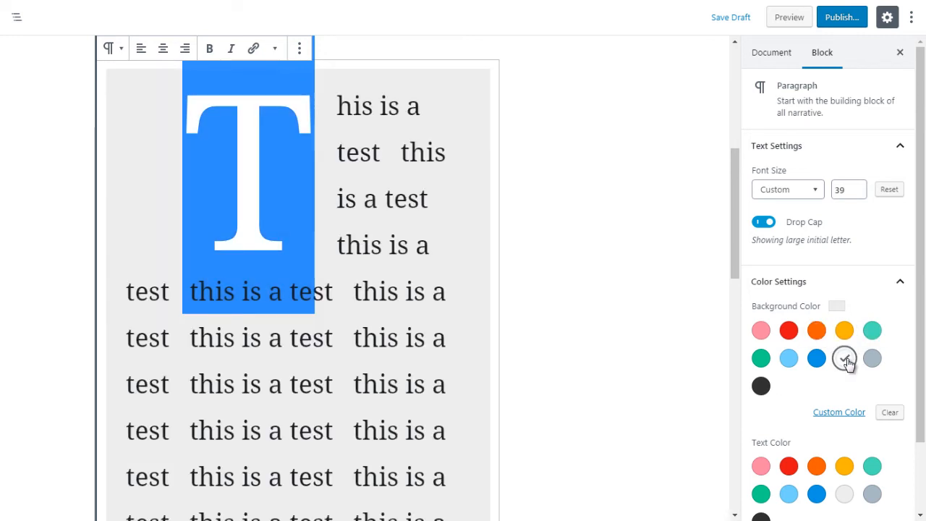
left_click(763, 334)
left_click(789, 334)
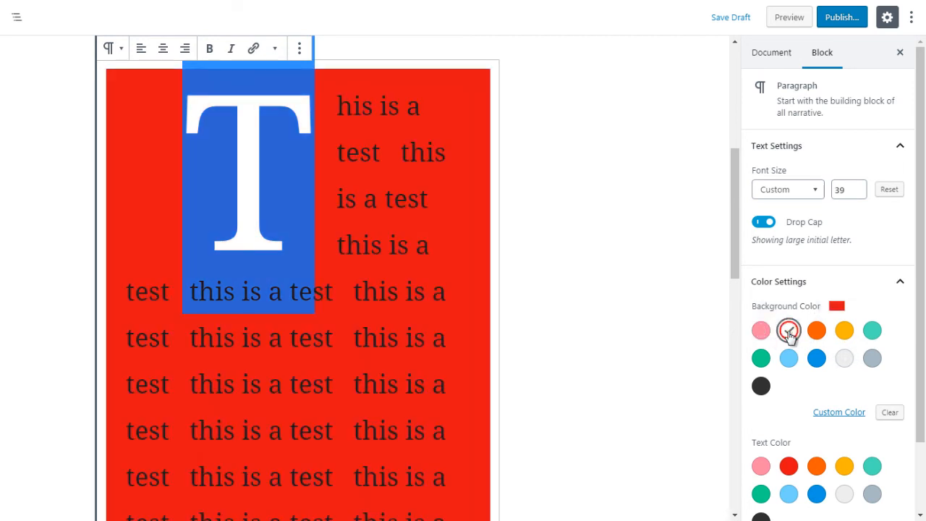
left_click(762, 332)
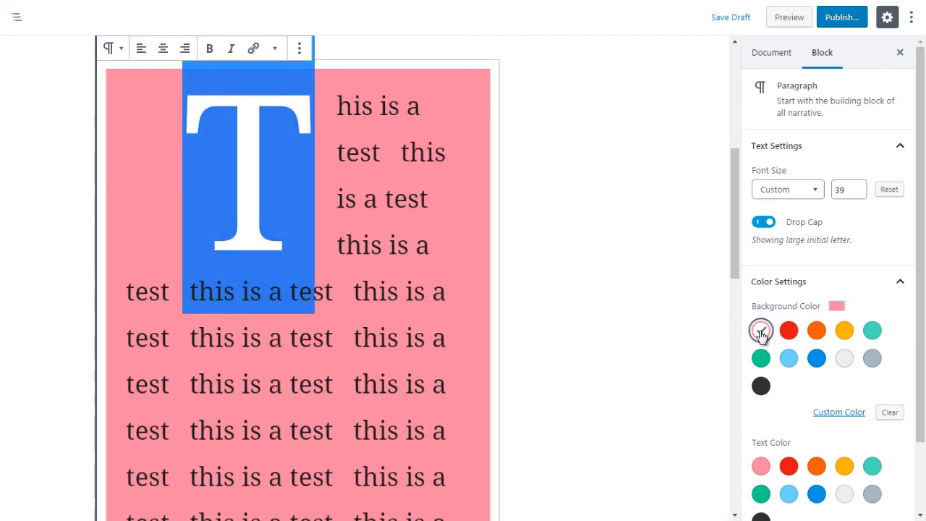
left_click(847, 360)
- Try the red text color on the test paragraph, and switch it to the darker blue swatch
left_click_drag(923, 250, 888, 304)
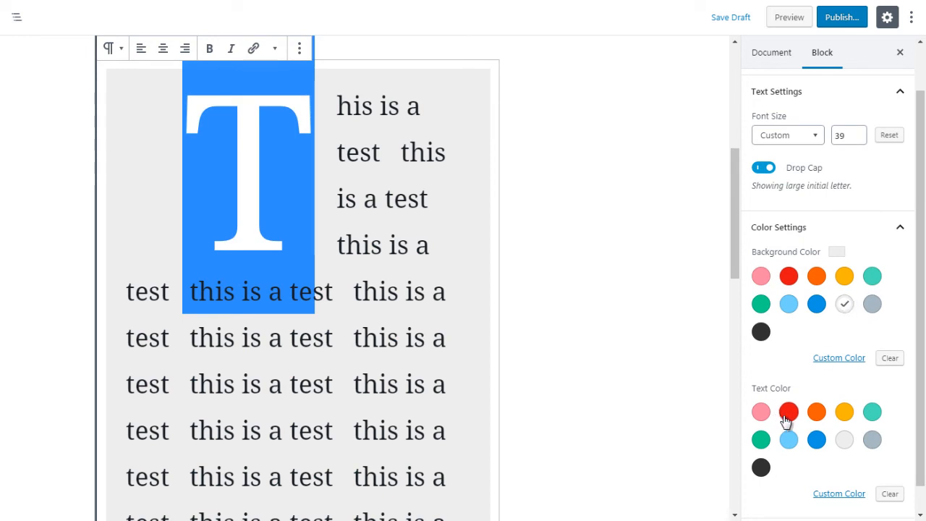
left_click(787, 418)
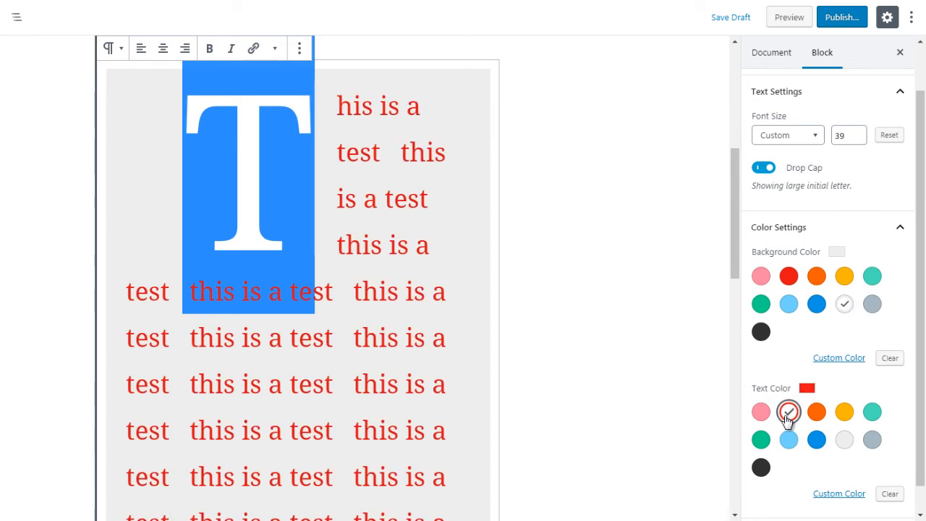
left_click(817, 440)
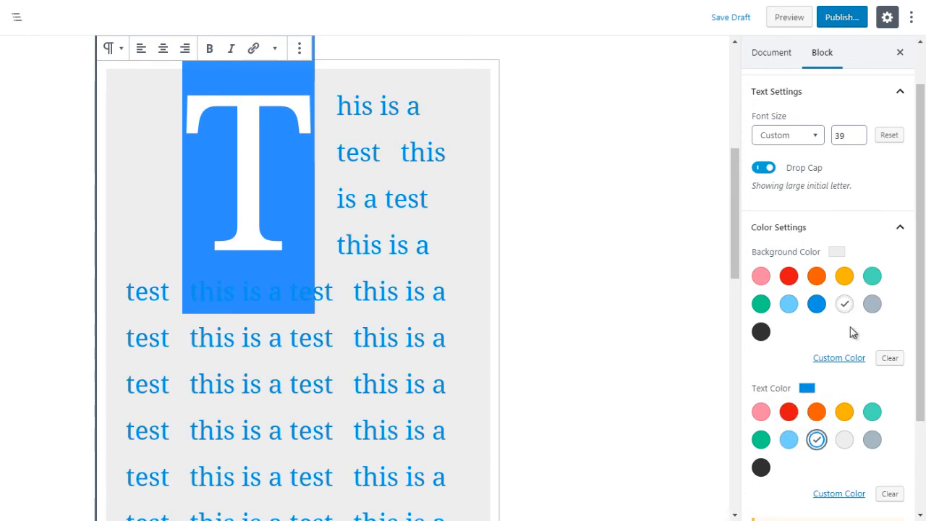
- Clear the test paragraph's background color and replace it with a custom very pale blue
left_click_drag(921, 289, 923, 374)
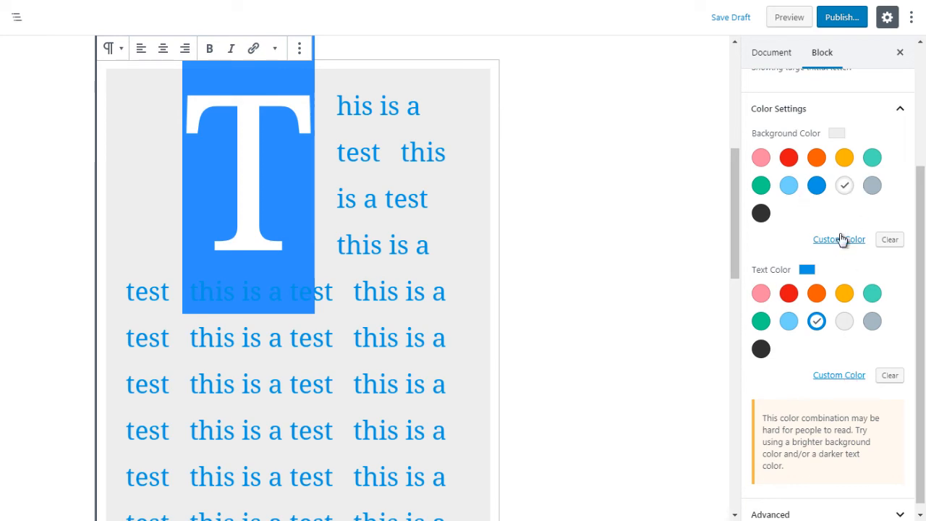
left_click(890, 241)
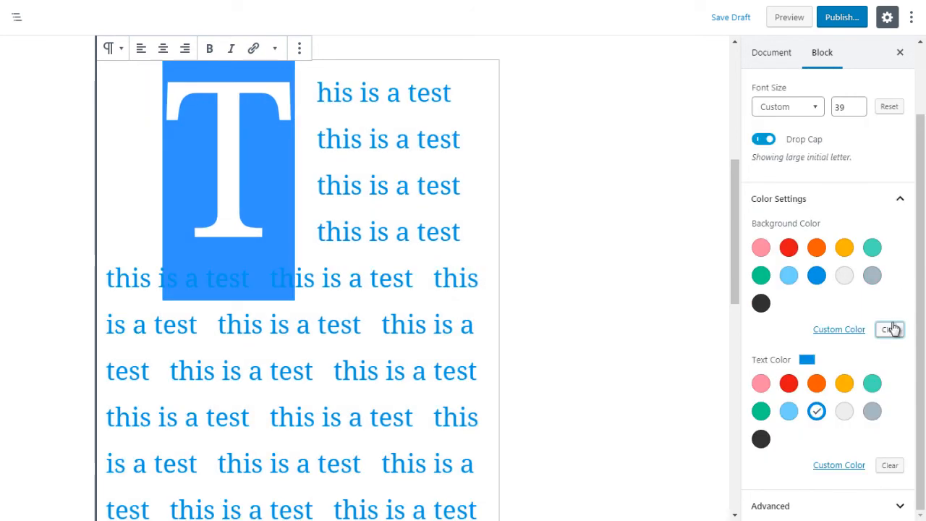
left_click(836, 332)
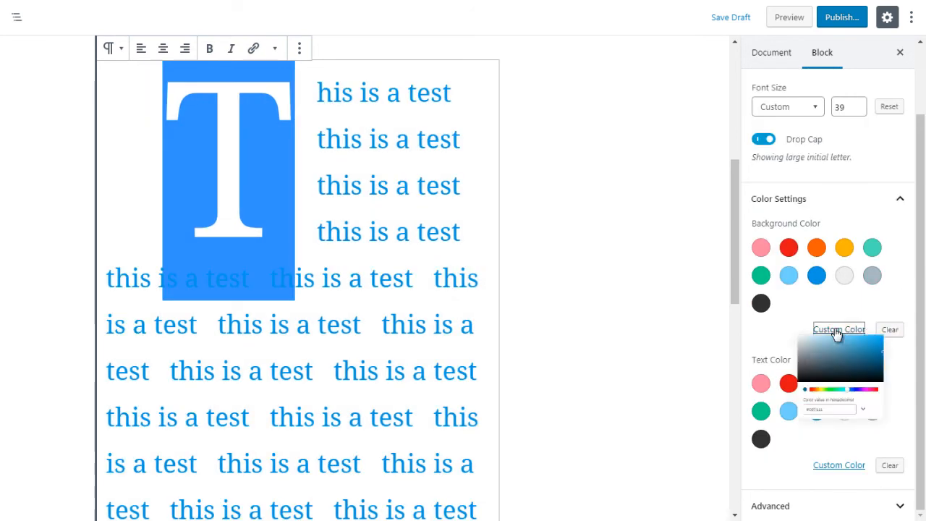
left_click_drag(830, 359, 887, 351)
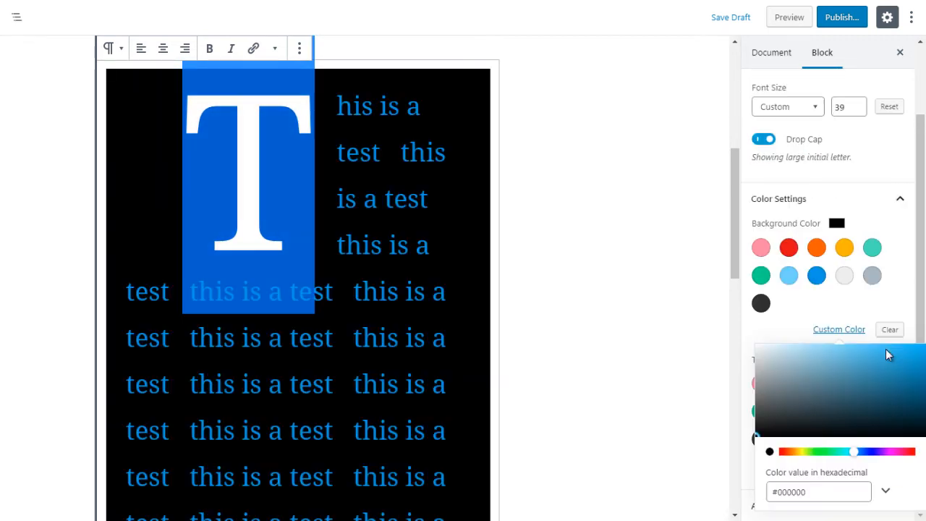
left_click_drag(780, 350, 761, 341)
left_click(761, 341)
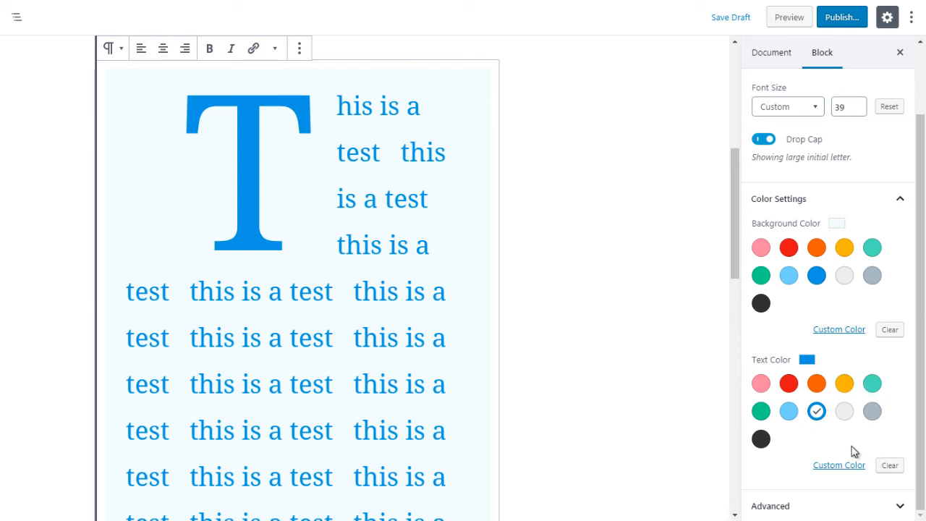
- Set the test paragraph's text color to a custom dark navy, #051a26, and close the color picker
left_click(837, 465)
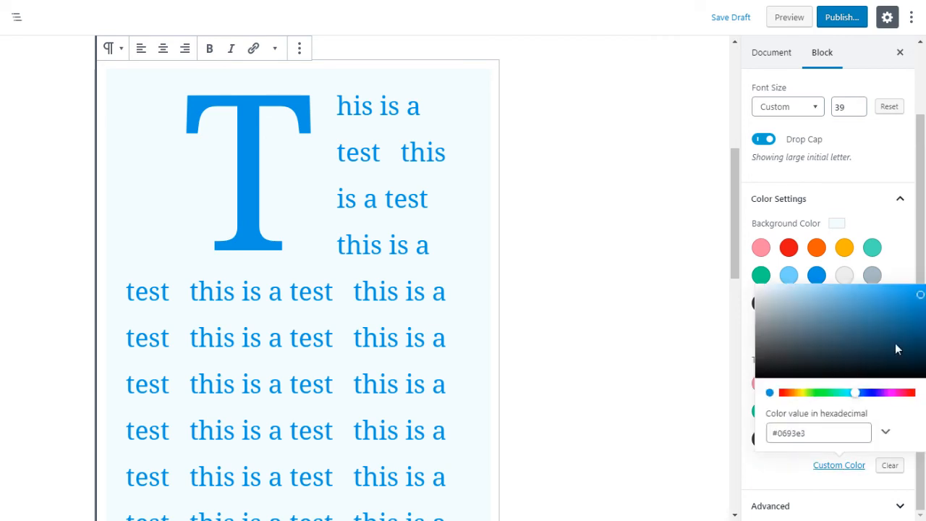
left_click(847, 316)
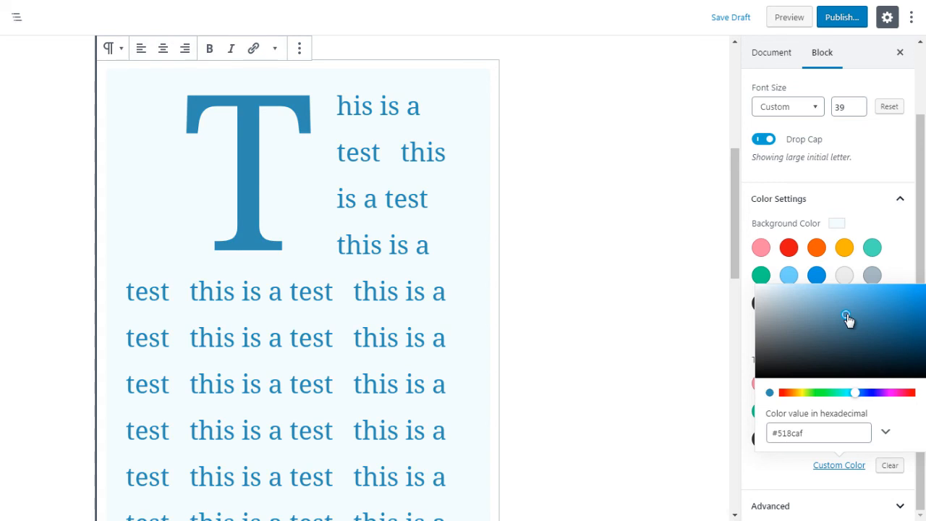
left_click(905, 368)
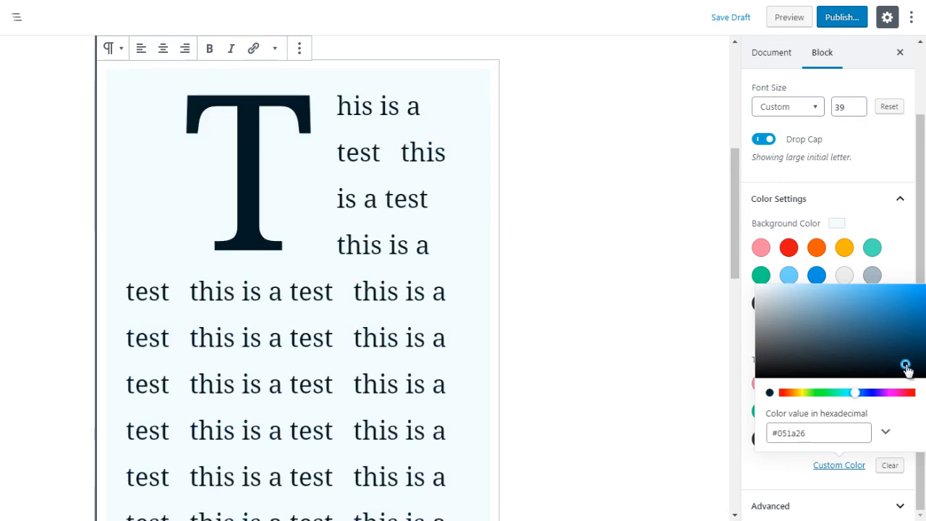
left_click(901, 270)
left_click_drag(915, 349, 861, 420)
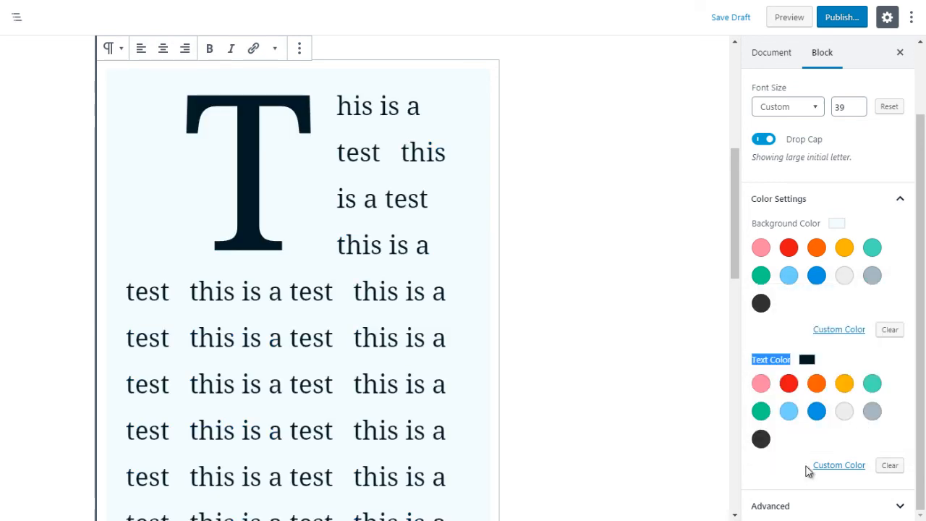
- Examine the Additional CSS Class field in the paragraph's Advanced settings, and collapse that section again
left_click(768, 502)
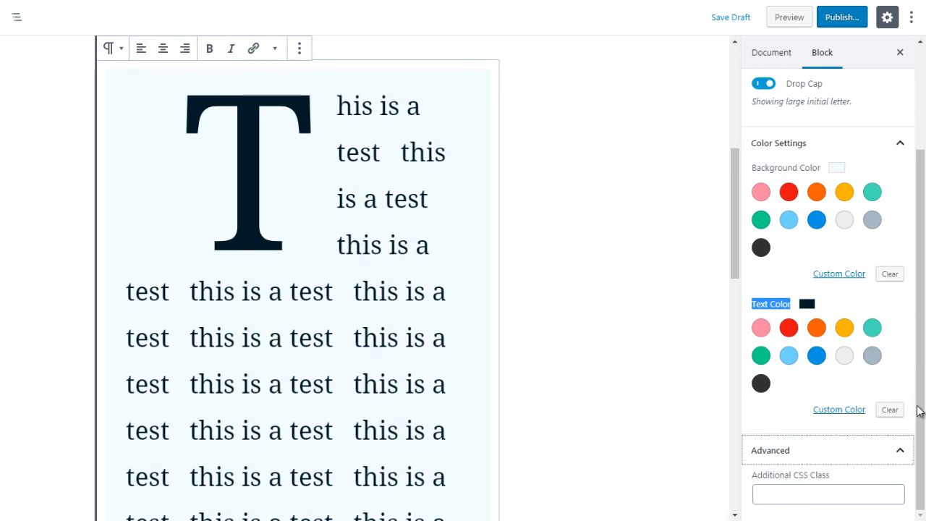
left_click(805, 493)
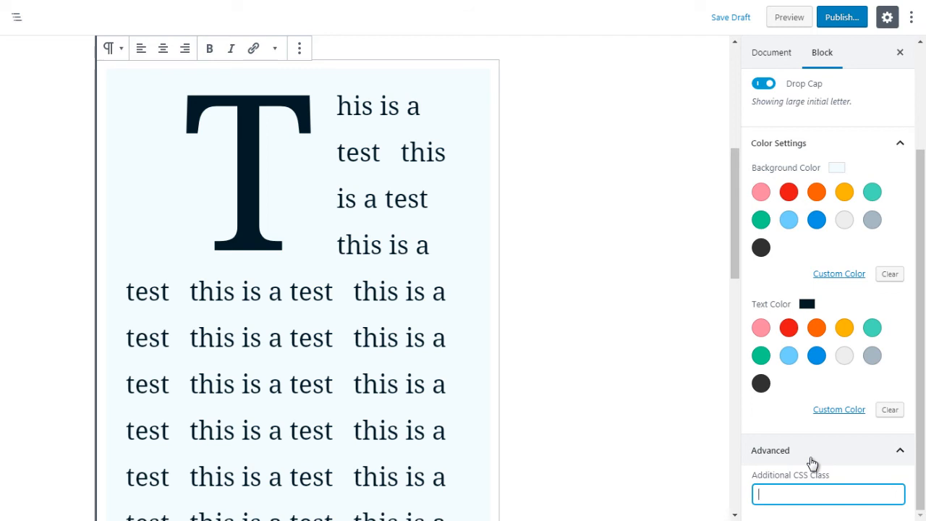
left_click(813, 463)
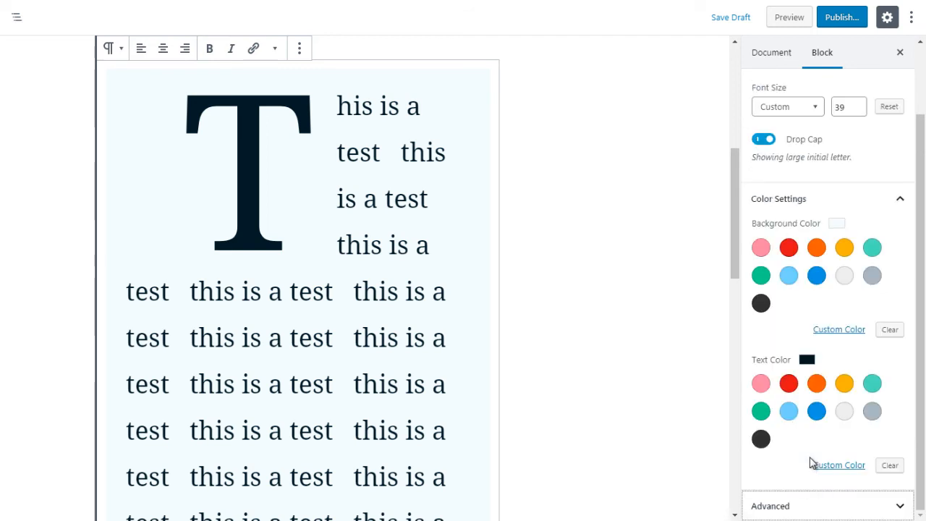
- Browse the Common Blocks category for a new block between the test paragraph and the Gallery block, and close it without inserting anything
left_click_drag(732, 228, 717, 386)
left_click(515, 283)
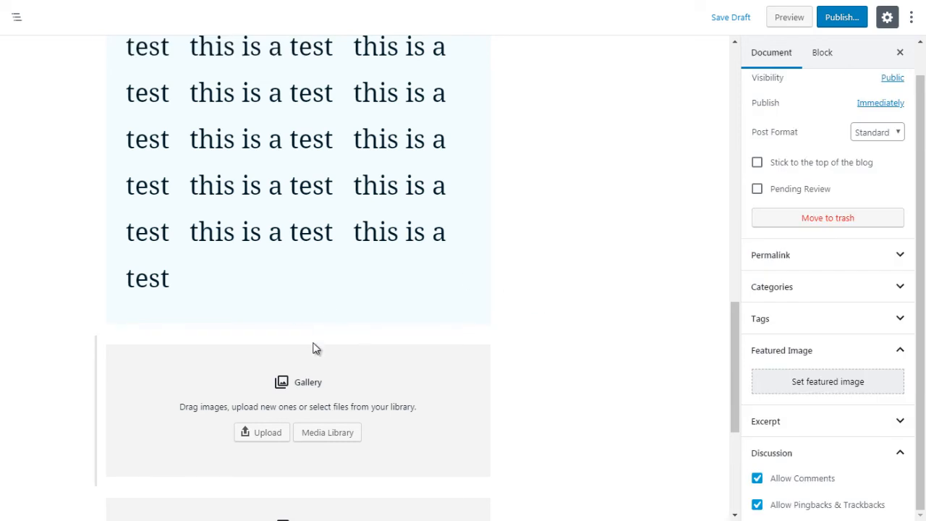
mouse_move(300, 337)
left_click(299, 335)
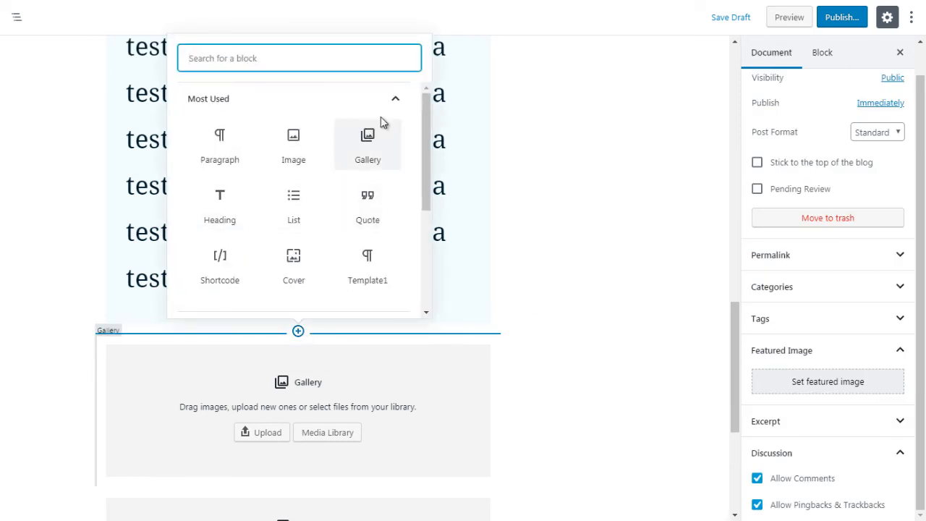
left_click(390, 99)
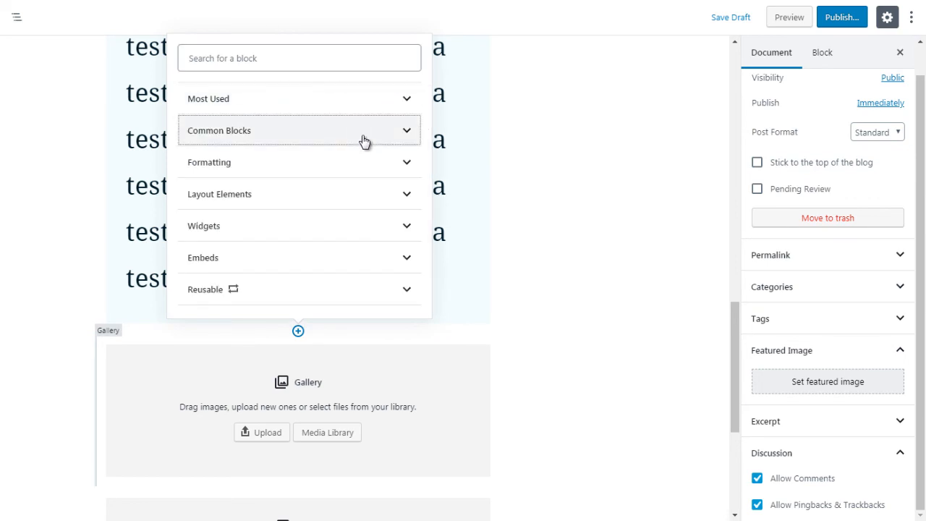
left_click(363, 138)
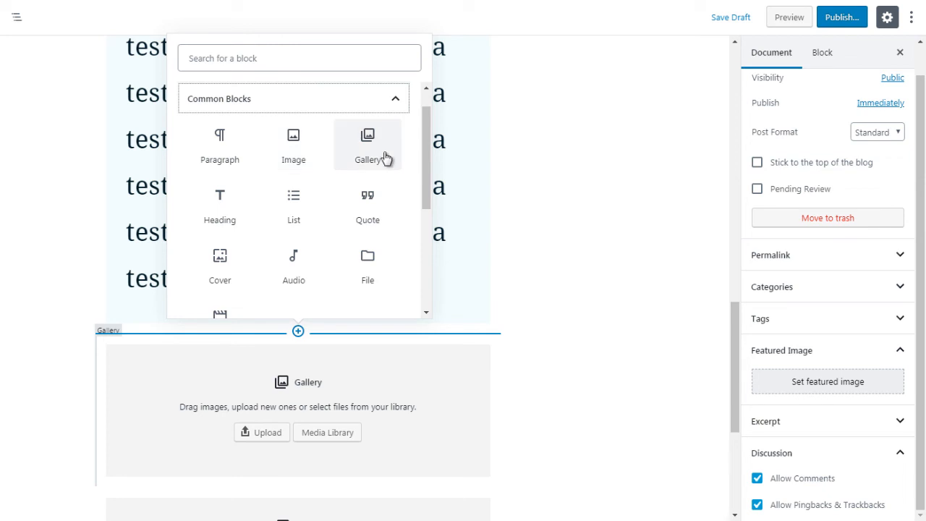
left_click(553, 246)
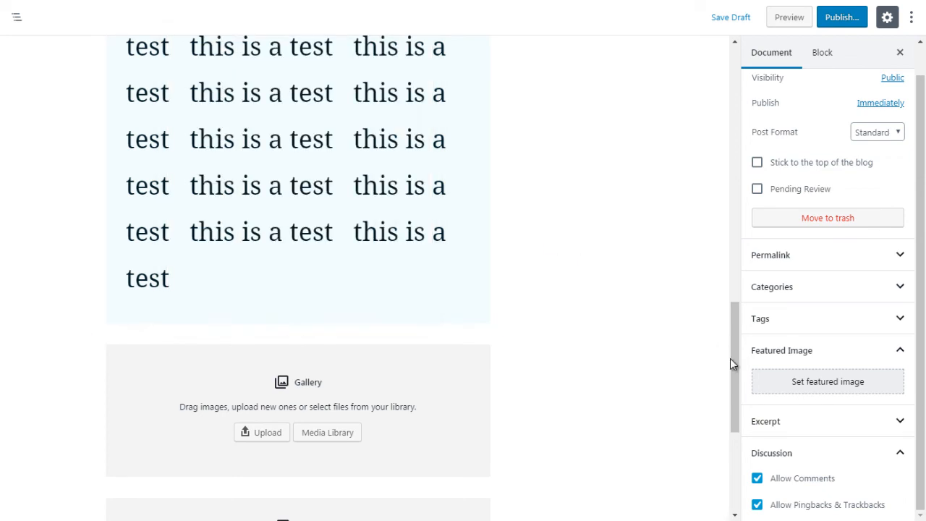
- Examine the empty Image block and the empty Gallery block below the test paragraph
left_click_drag(731, 359, 733, 409)
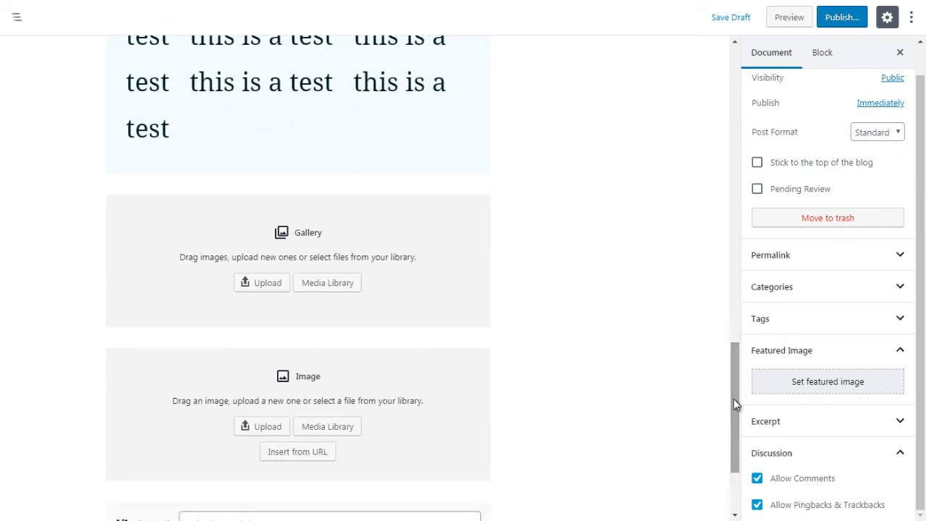
left_click(442, 388)
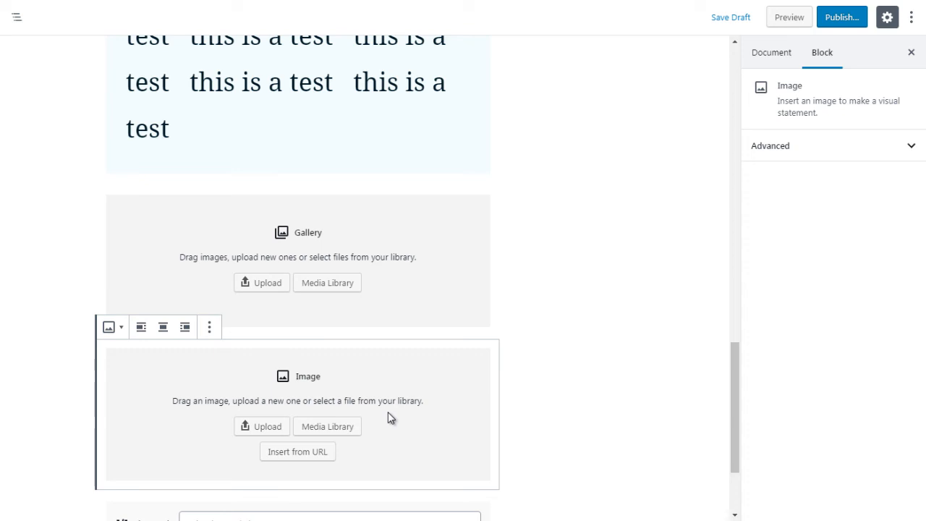
left_click(429, 293)
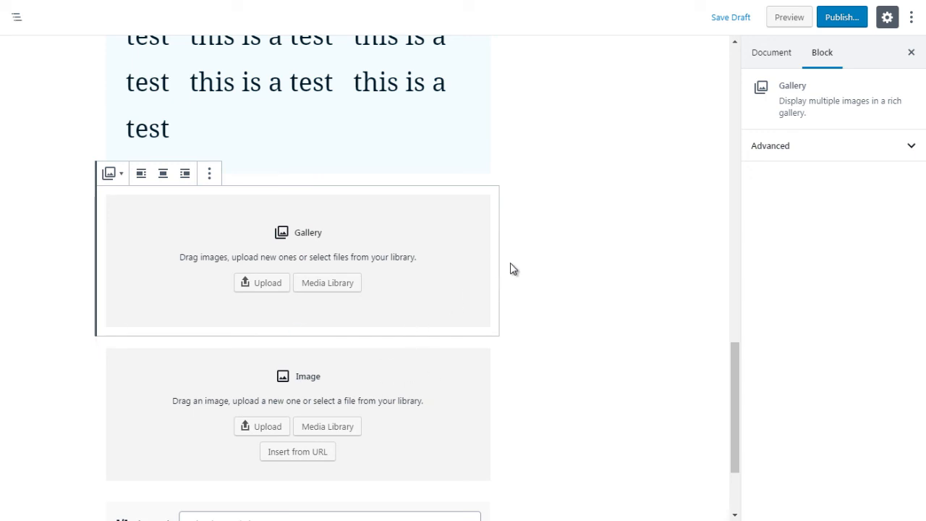
- Insert a List block from Common Blocks between the test paragraph and the Gallery block
mouse_move(734, 361)
left_mouse_down()
mouse_move(734, 375)
mouse_move(731, 351)
left_mouse_up()
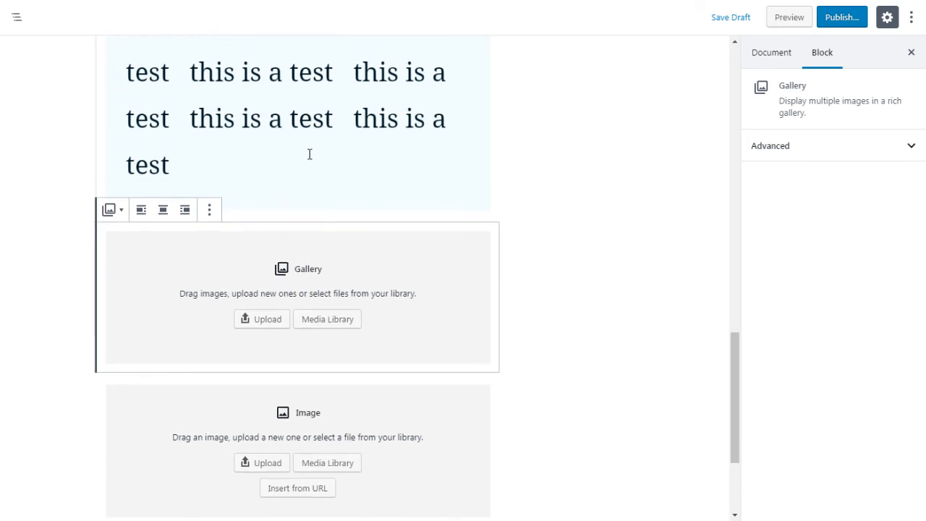
left_click(75, 269)
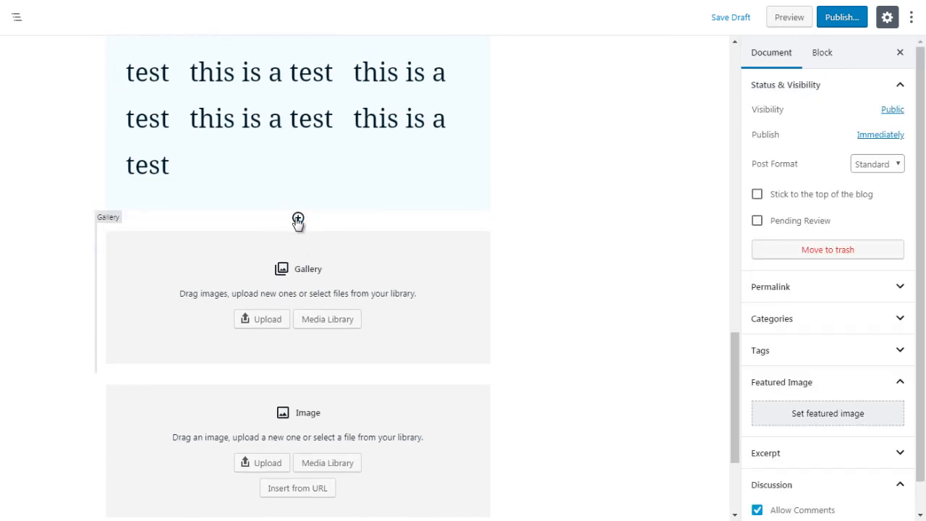
left_click(297, 218)
left_click(398, 300)
left_click(403, 329)
left_click(425, 352)
scroll(425, 349, "down", 1)
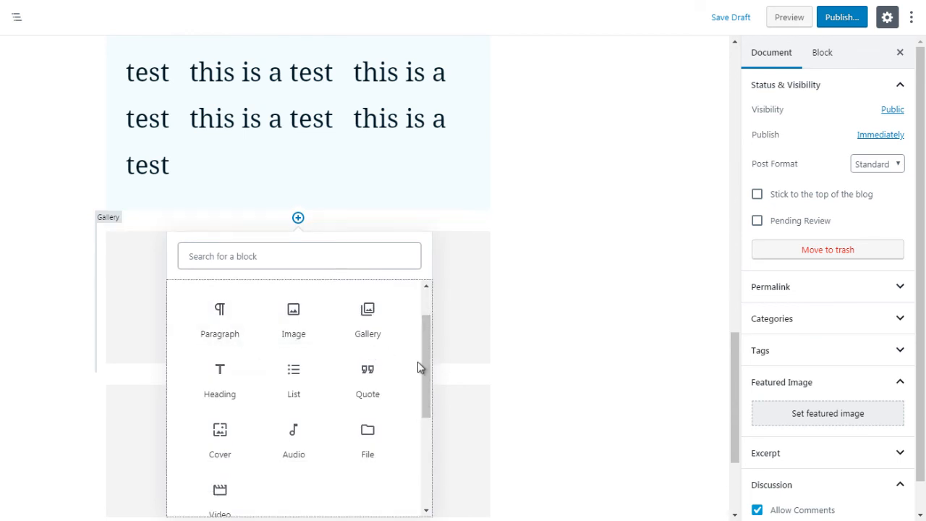
left_click_drag(428, 374, 429, 395)
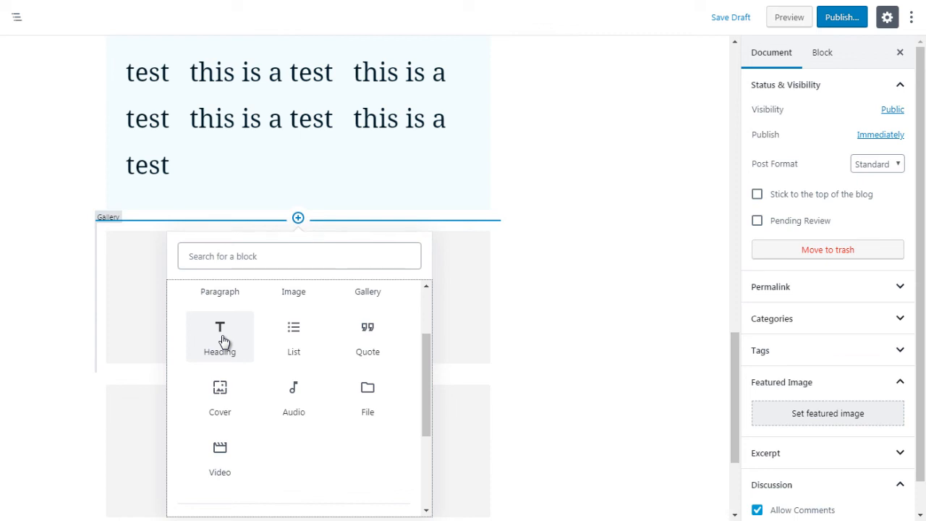
left_click(296, 339)
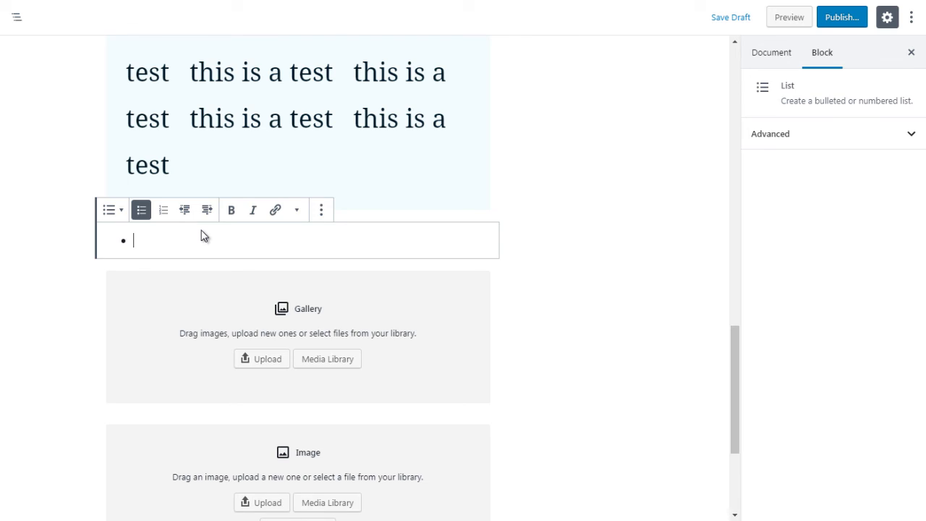
- Insert a Quote block from Common Blocks between the empty List block and the Gallery block, with the quote text "test"
left_click(64, 299)
left_click(298, 259)
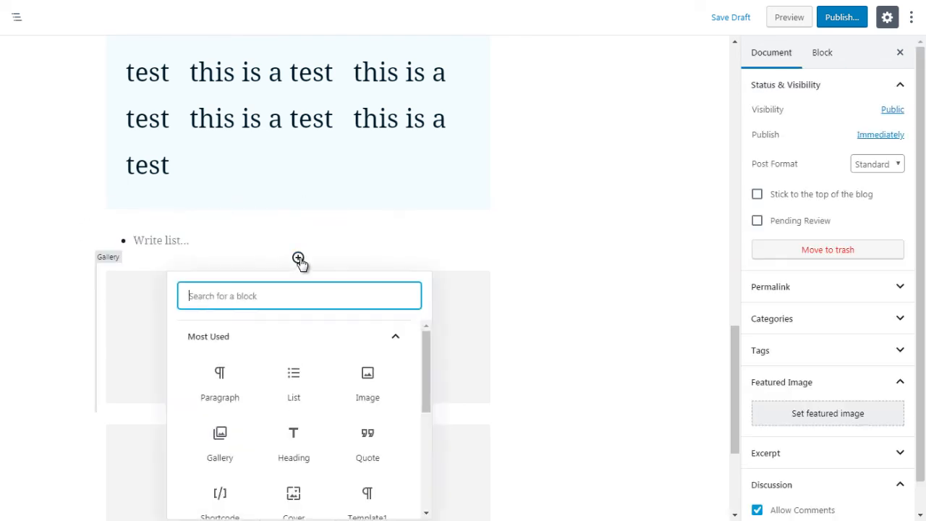
left_click(402, 339)
left_click(377, 370)
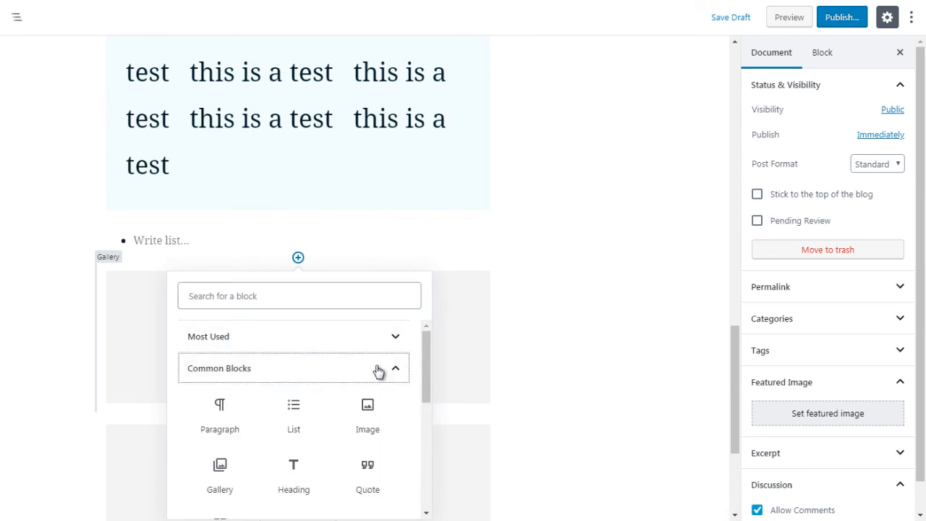
scroll(377, 372, "down", 1)
left_click_drag(423, 379, 423, 399)
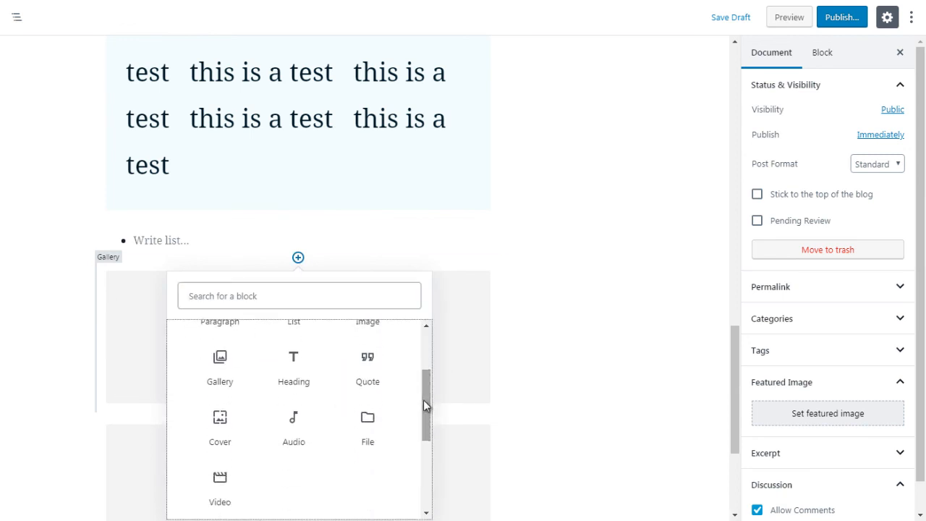
left_click(366, 369)
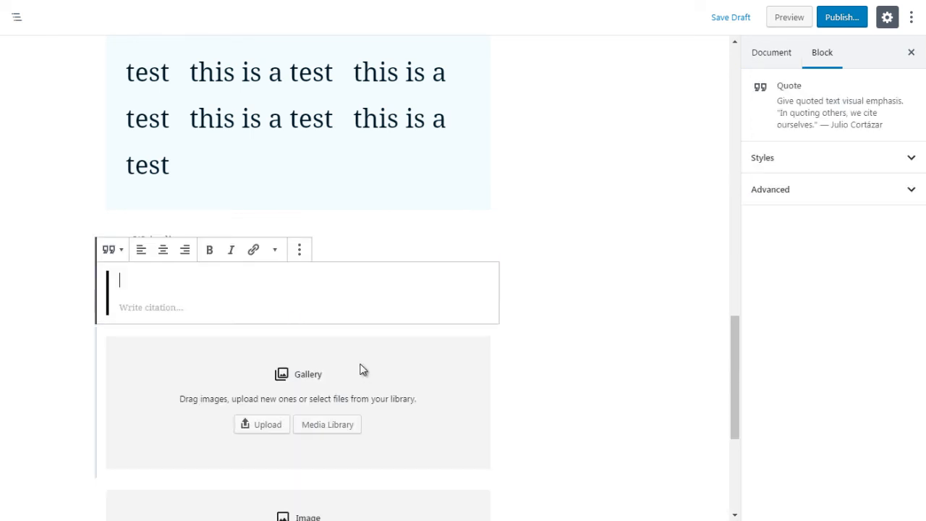
type("test")
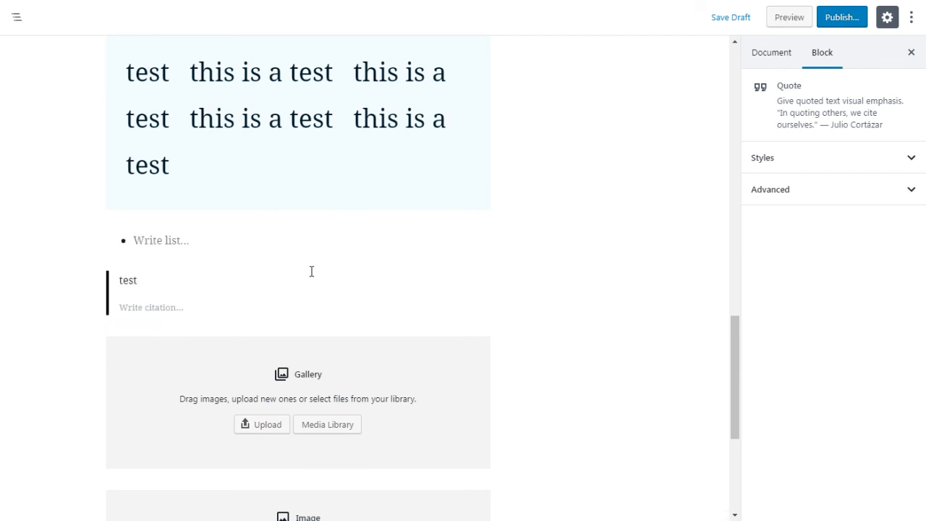
- Compare the Default and Large styles on the "This is a quote" block below the heading, and apply Large
left_click_drag(735, 377, 734, 170)
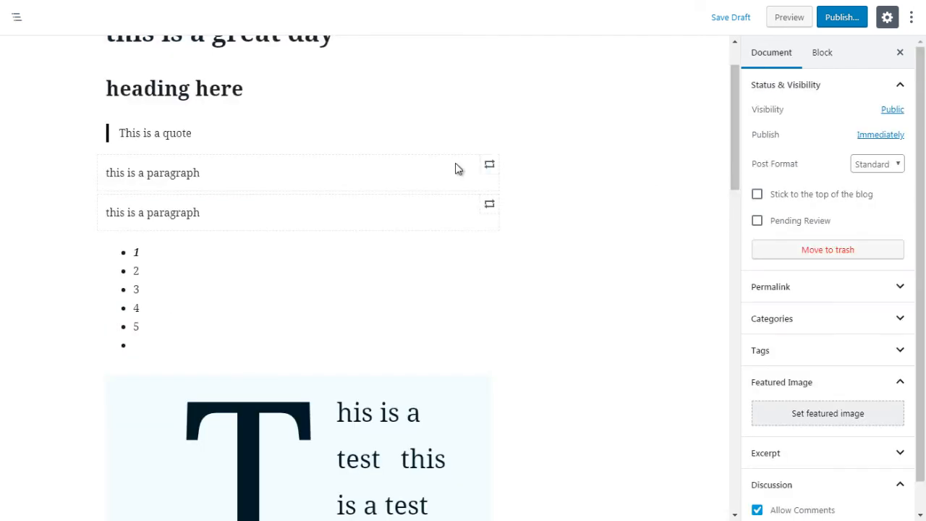
left_click(372, 139)
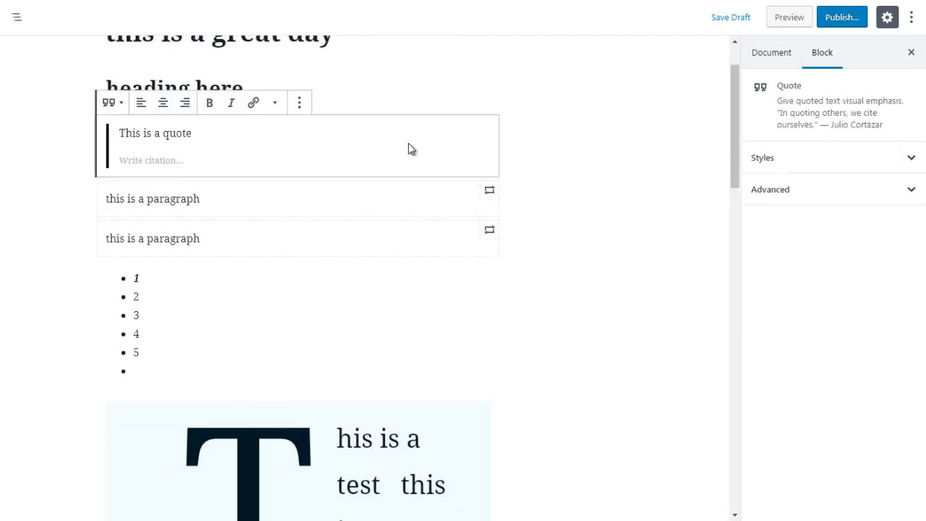
left_click(801, 163)
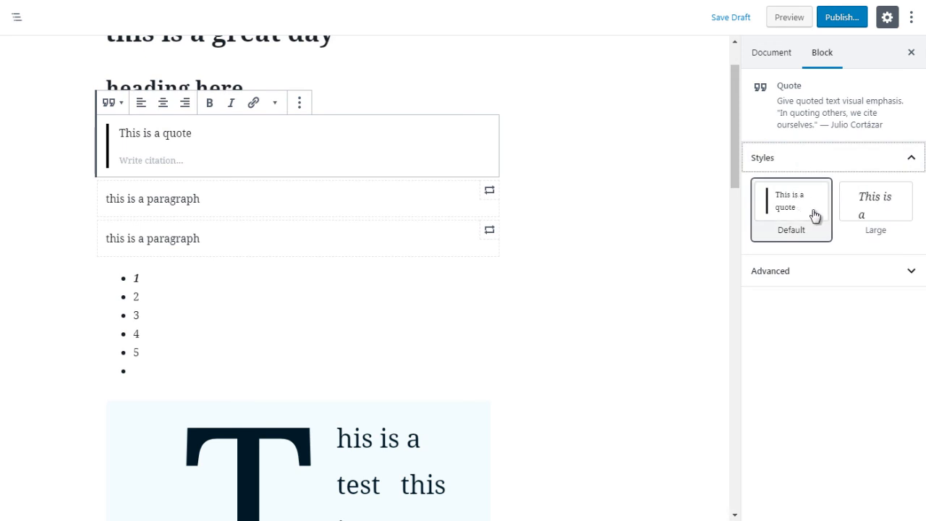
left_click(869, 214)
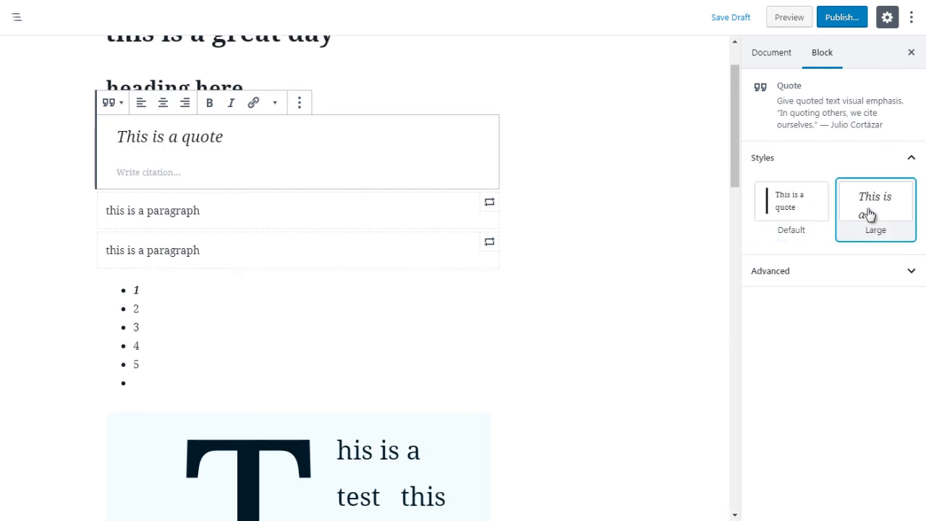
left_click(804, 213)
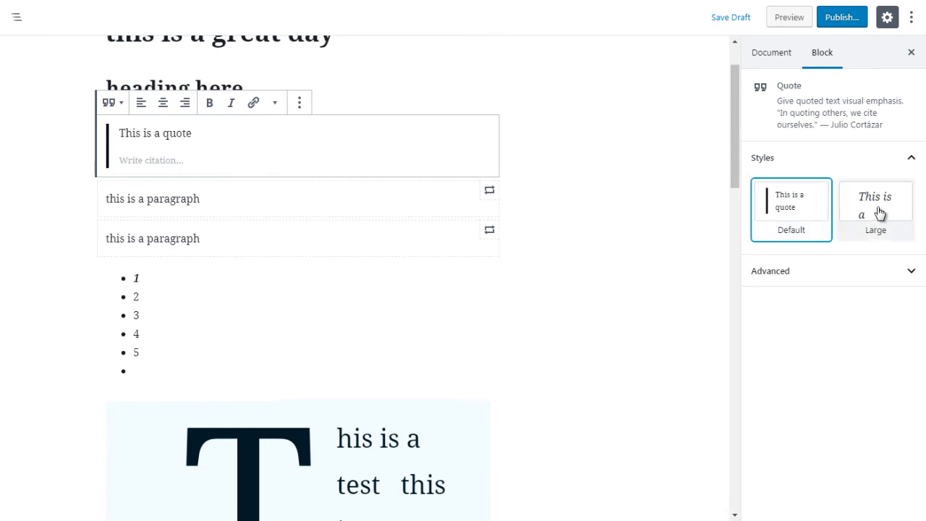
left_click(881, 212)
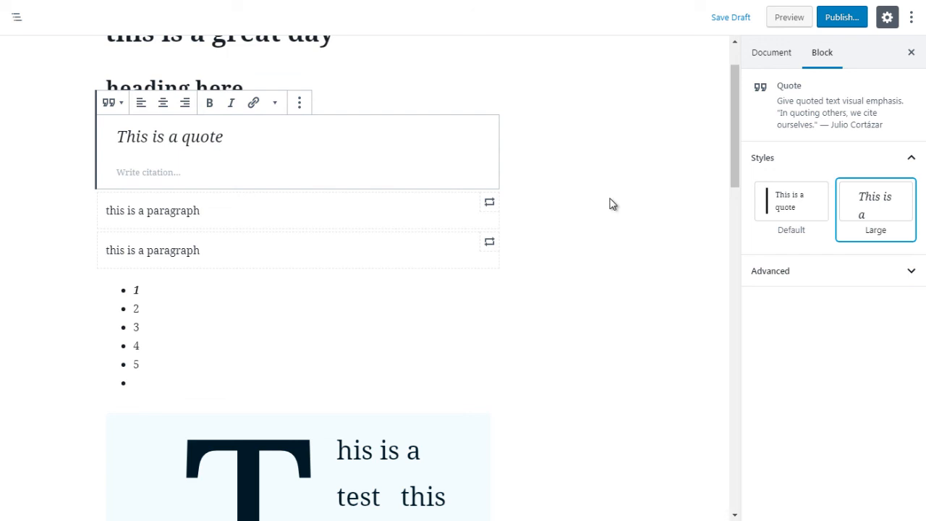
- Check the Advanced settings of the "This is a quote" block, collapse them again and deselect the block
left_click(812, 272)
left_click(813, 272)
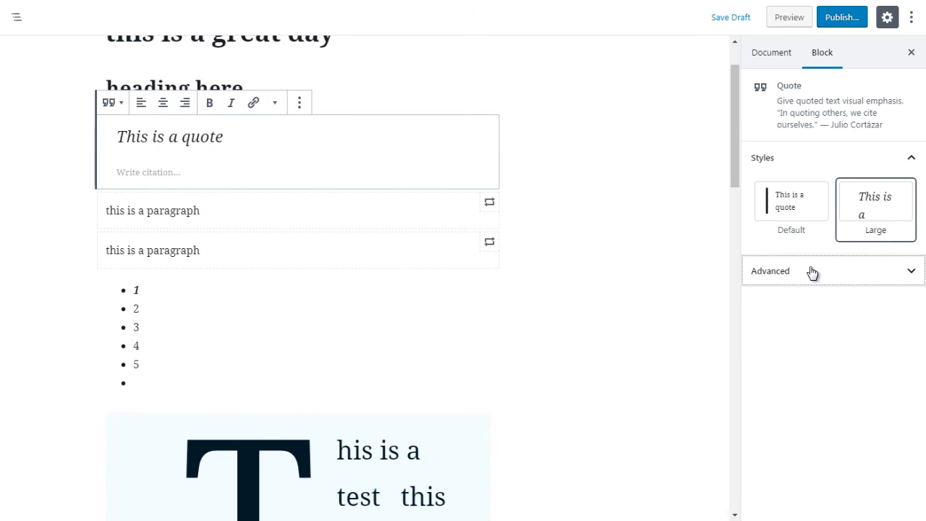
left_click(644, 279)
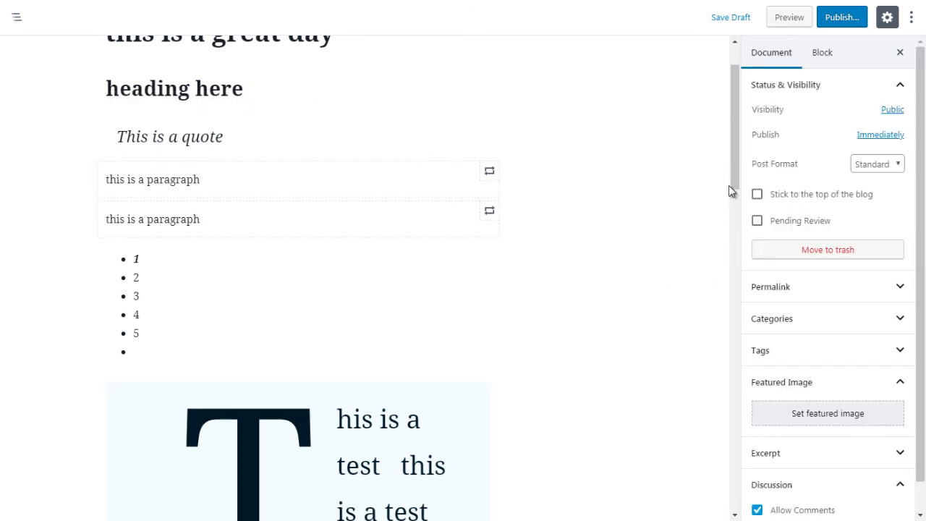
- Insert an Audio block from Common Blocks between the second "this is a paragraph" block and the 1–5 list
scroll(732, 183, "down", 1)
left_click(297, 211)
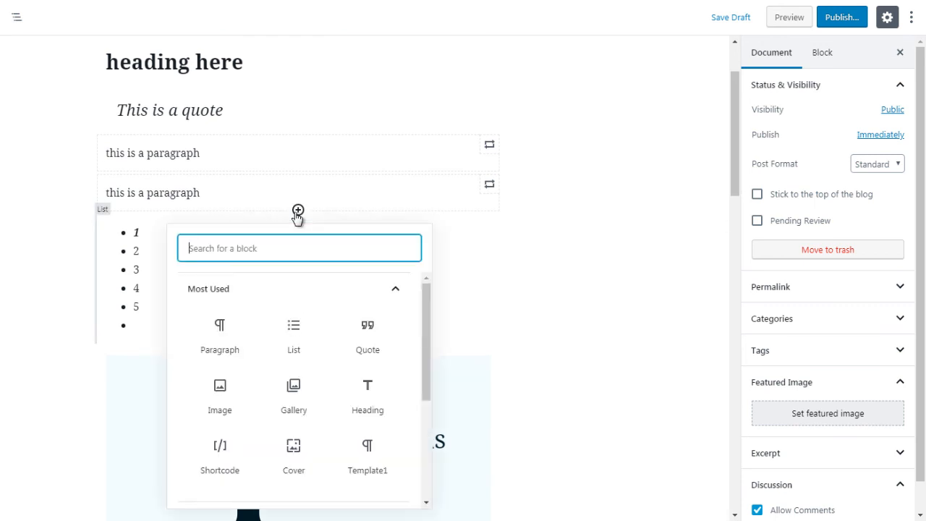
left_click(405, 296)
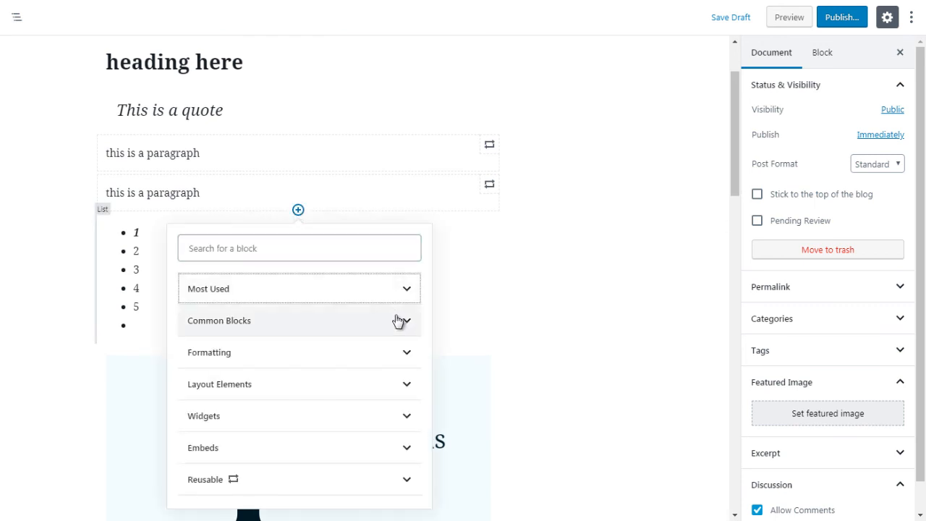
left_click(398, 320)
left_click_drag(425, 317, 427, 341)
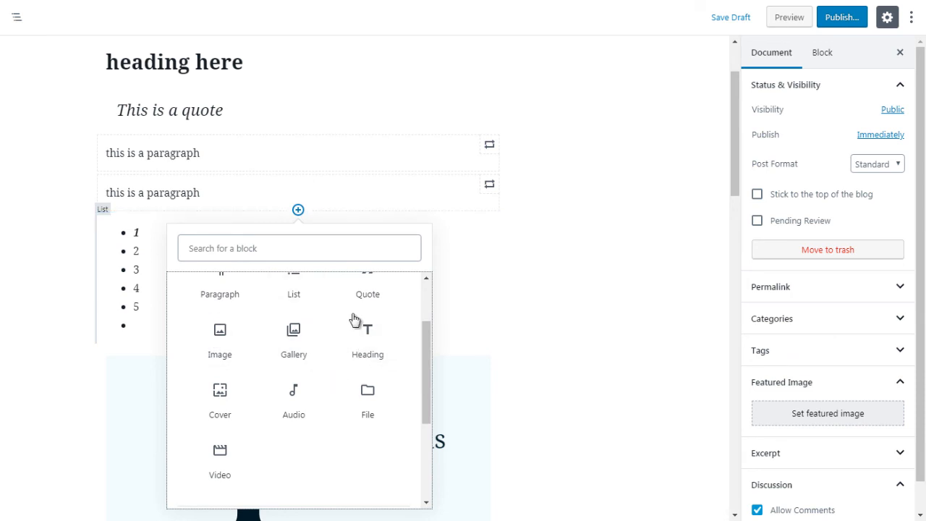
left_click(289, 407)
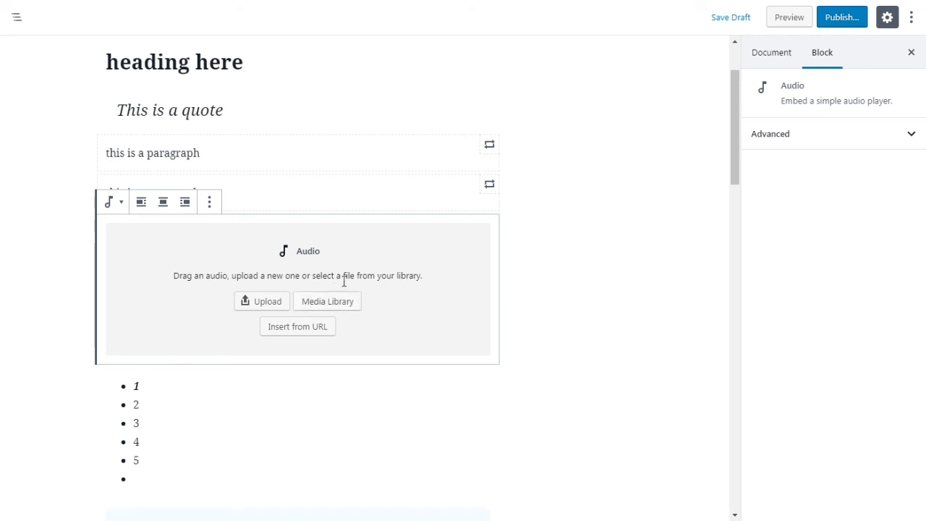
left_click(543, 268)
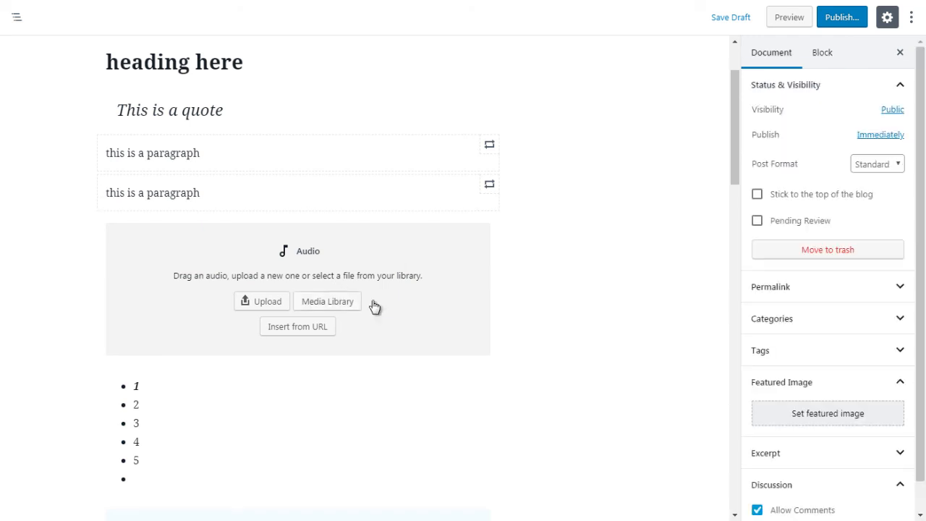
- Insert a File block from Common Blocks between the Audio block and the 1–5 list
left_click(298, 363)
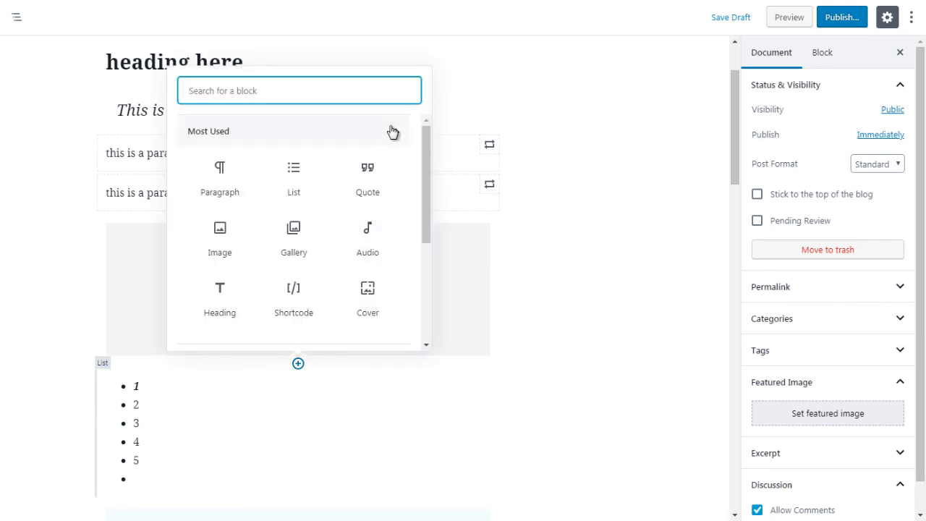
left_click(393, 133)
left_click(393, 172)
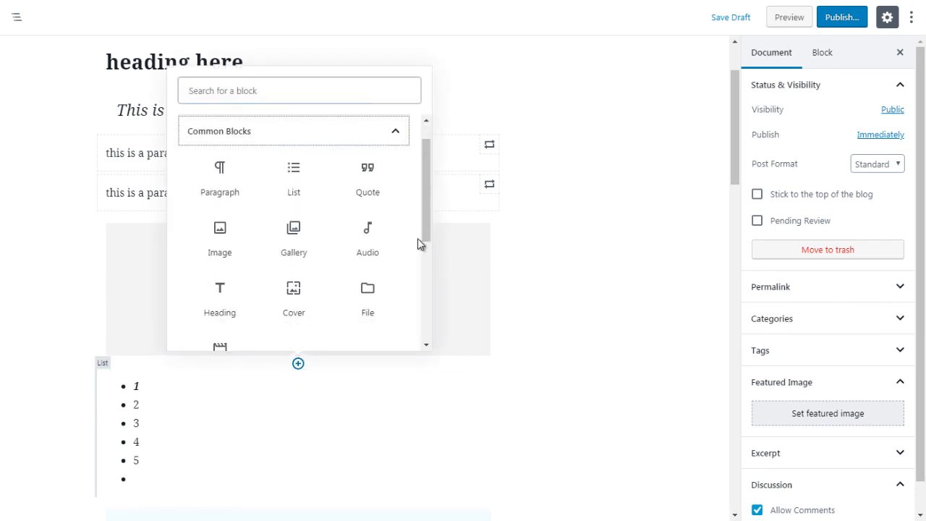
left_click_drag(427, 230, 429, 255)
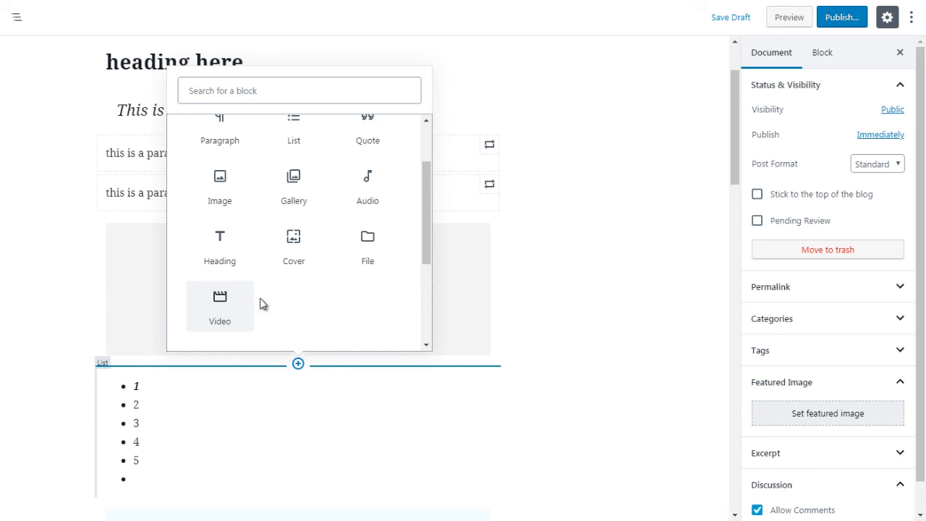
left_click(368, 250)
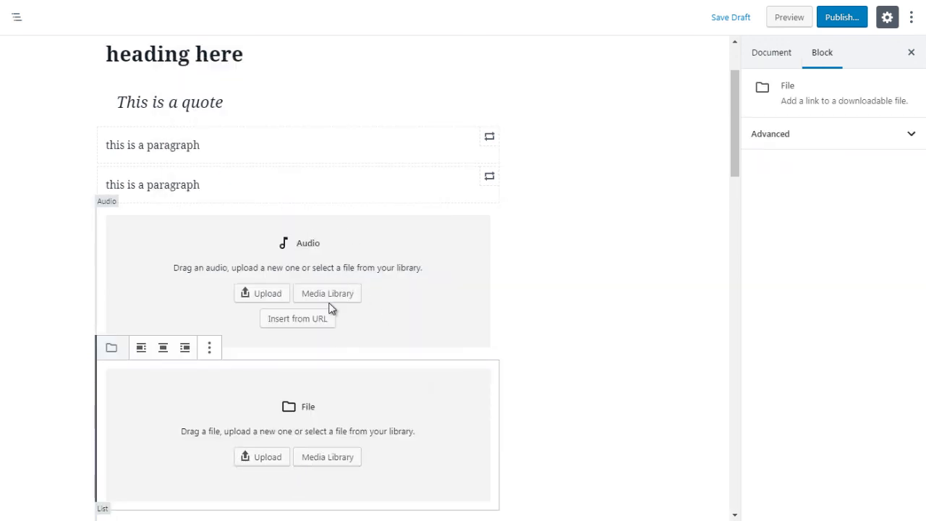
- Insert a Cover block from Common Blocks between the Audio block and the File block, and deselect it
left_click(304, 361)
left_click(298, 356)
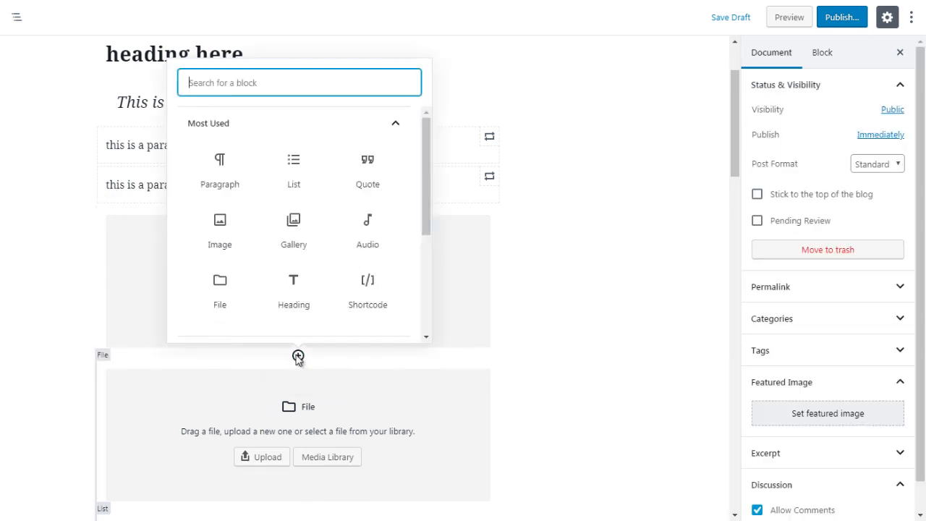
left_click(399, 127)
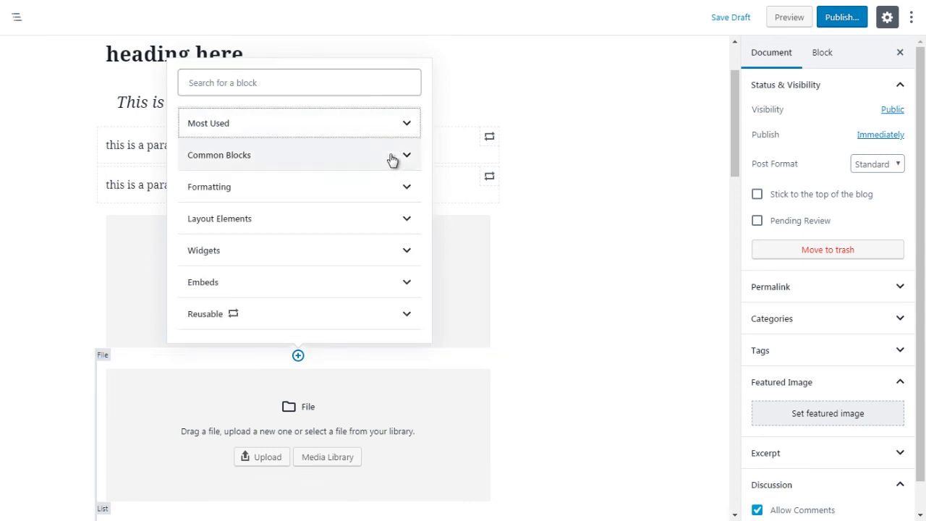
left_click(392, 158)
left_click_drag(430, 236, 427, 265)
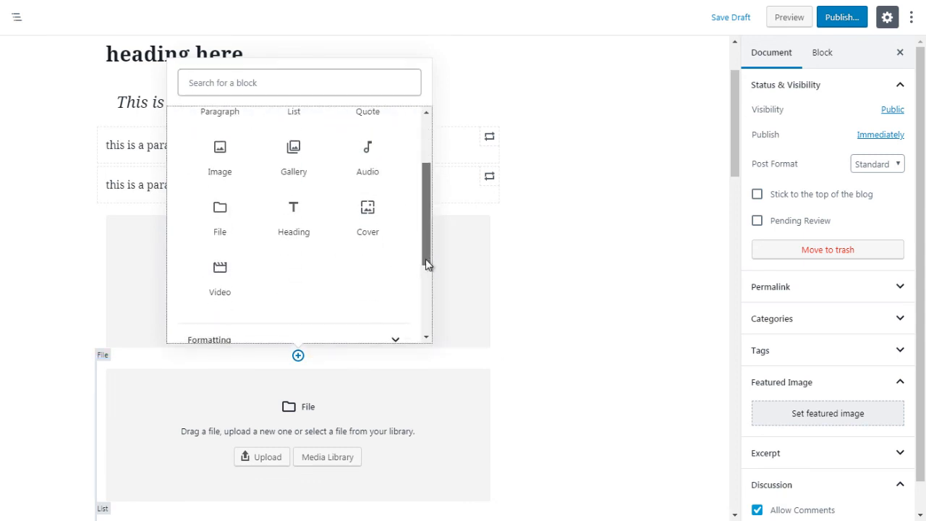
left_click(369, 217)
left_click(630, 239)
mouse_move(732, 145)
left_mouse_down()
mouse_move(733, 159)
mouse_move(733, 147)
left_mouse_up()
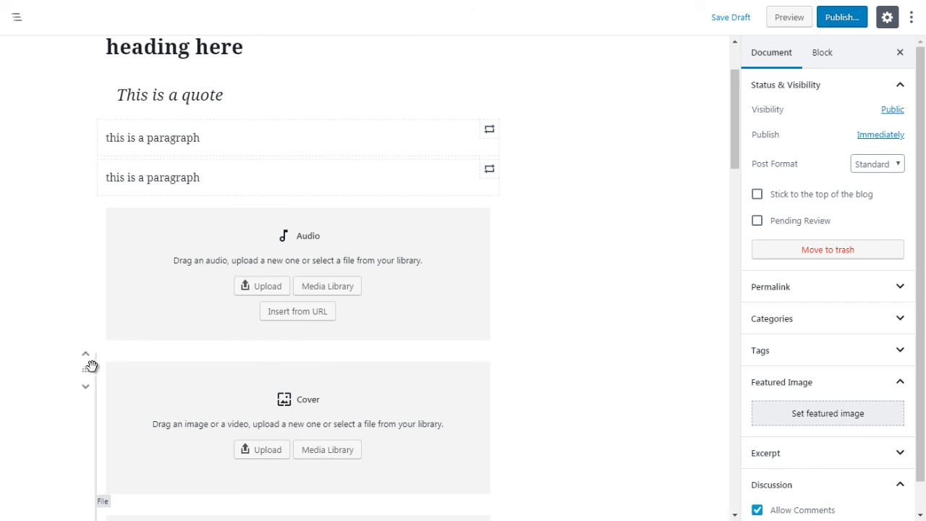
- Move the Cover block up past the Audio block to sit between the two "this is a paragraph" blocks
left_click(86, 360)
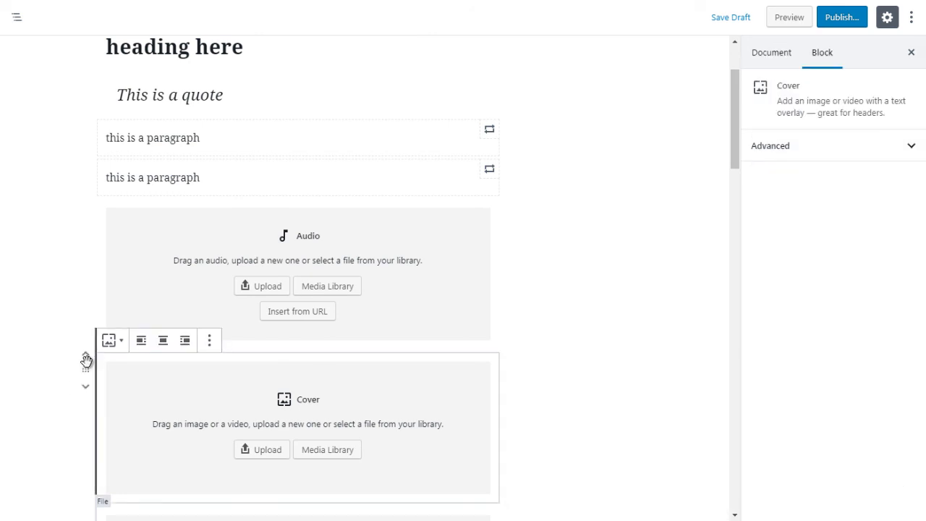
left_click(87, 359)
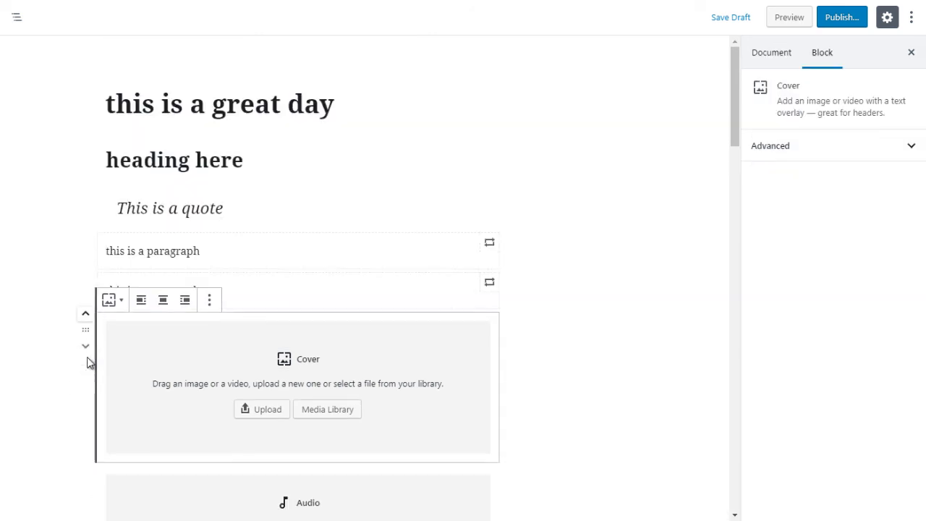
left_click(84, 320)
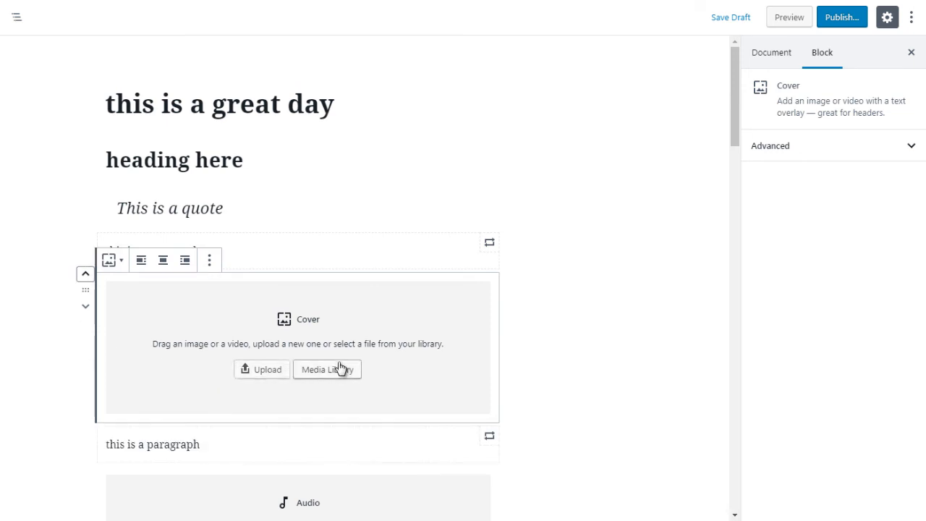